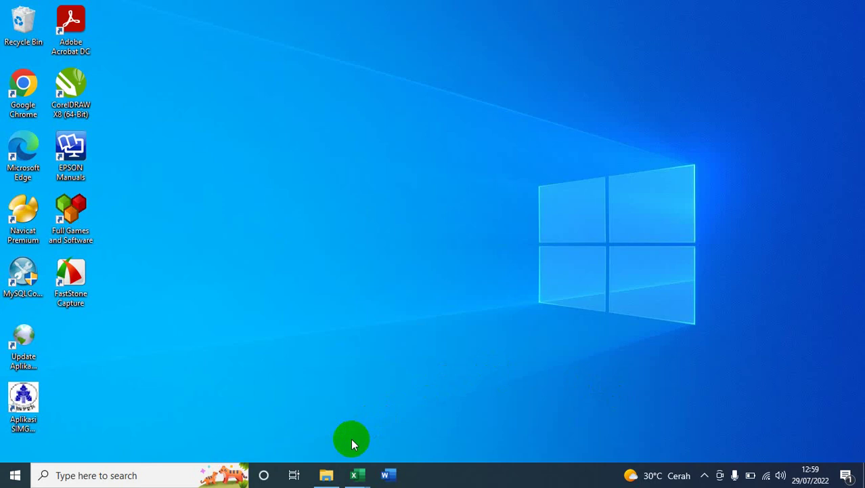
Switch to Excel and bring the SIMULASI SKP 2022 (Kuantitatif) workbook to the front
{"action": "left_click", "coordinate": [356, 477]}
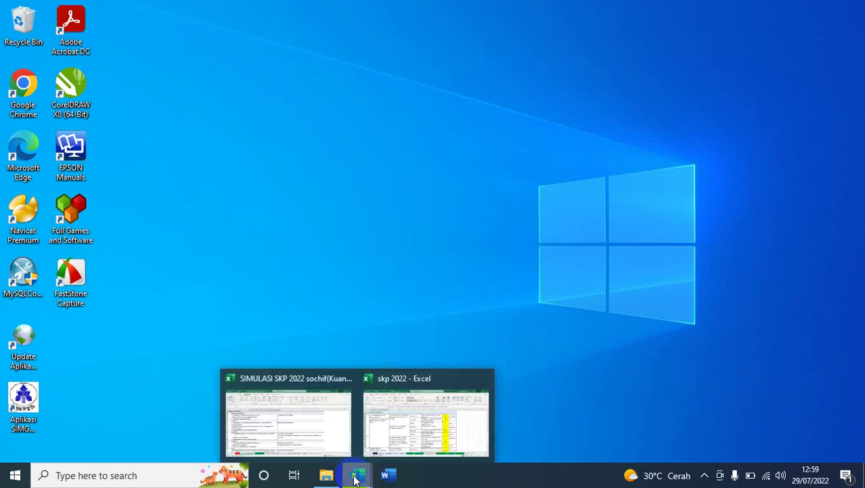
{"action": "mouse_move", "coordinate": [327, 449]}
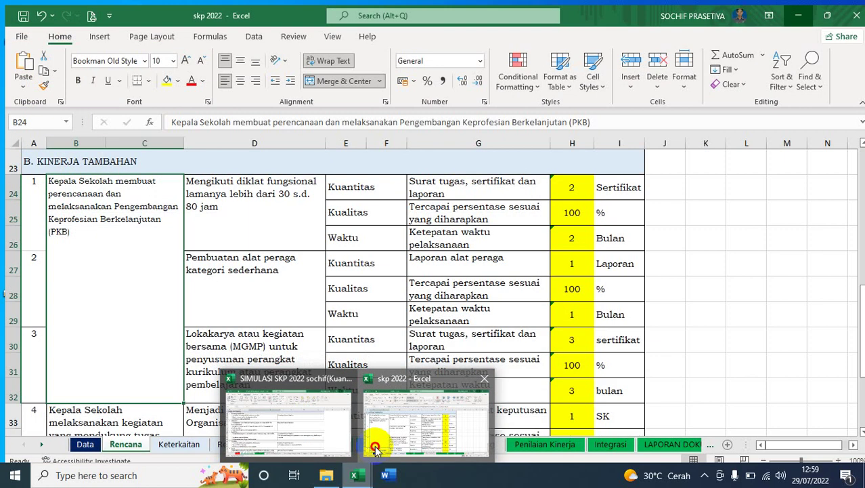
{"action": "left_click", "coordinate": [371, 448]}
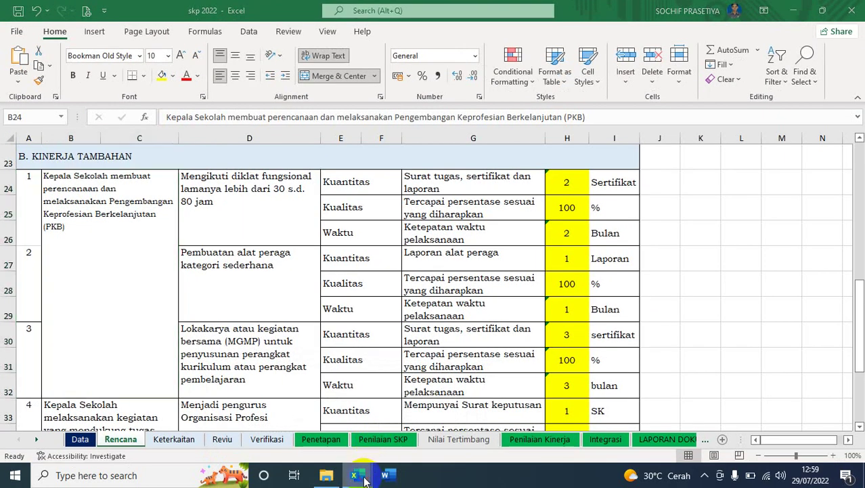
{"action": "mouse_move", "coordinate": [364, 478]}
{"action": "left_click", "coordinate": [318, 446]}
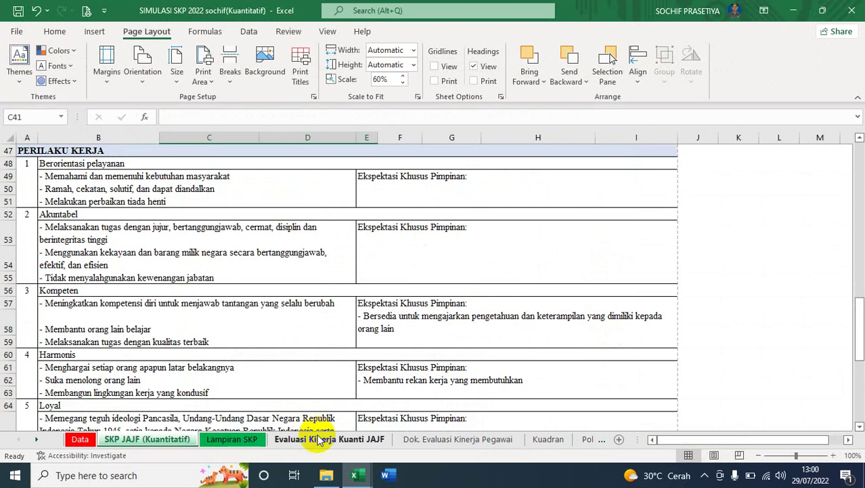
Look through the workbook's sheets from Data to Pola Distribusi, including the distribution tables and charts
{"action": "left_click", "coordinate": [79, 439]}
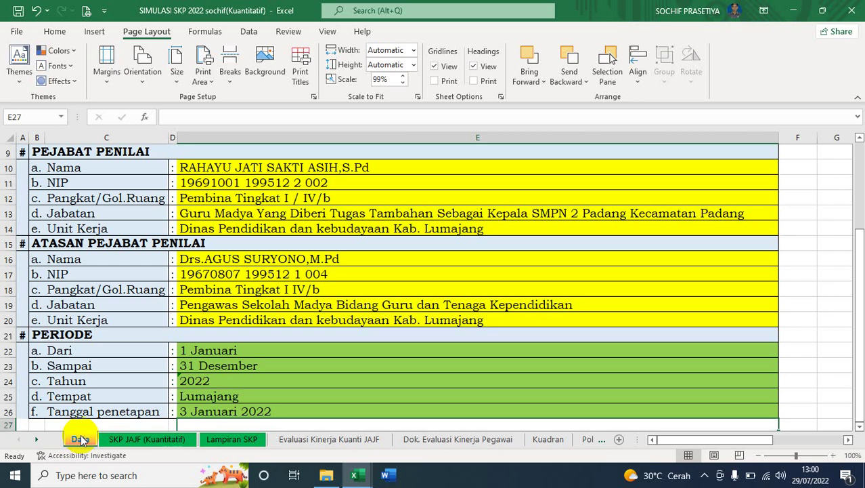
{"action": "left_click", "coordinate": [118, 438]}
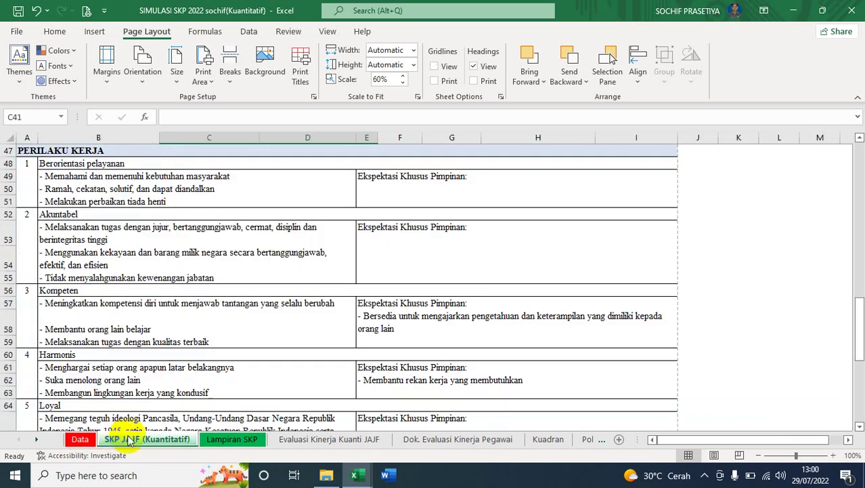
{"action": "left_click", "coordinate": [211, 438]}
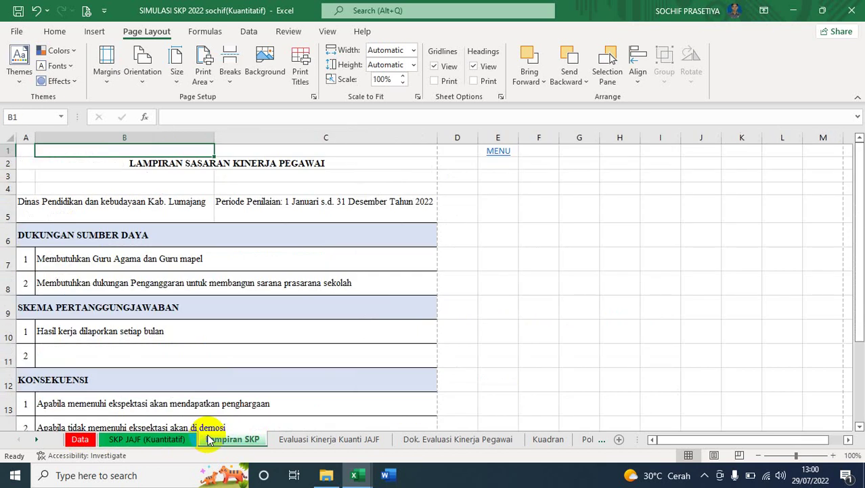
{"action": "left_click", "coordinate": [301, 440]}
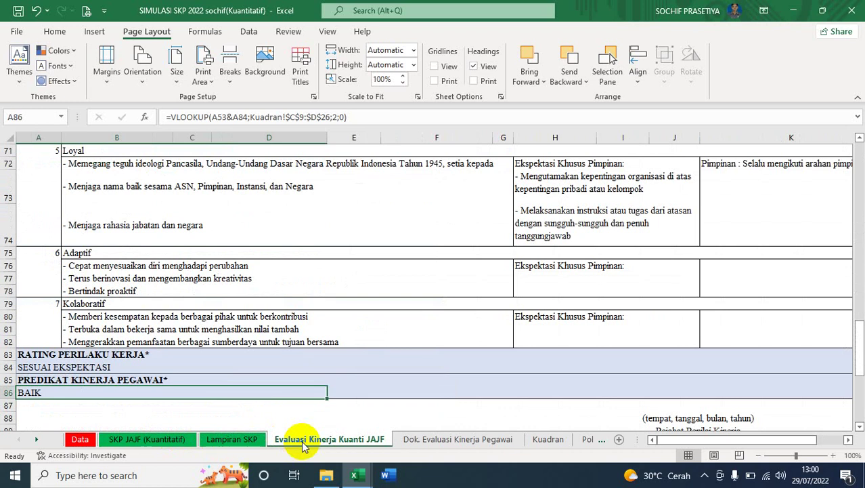
{"action": "left_click", "coordinate": [427, 440]}
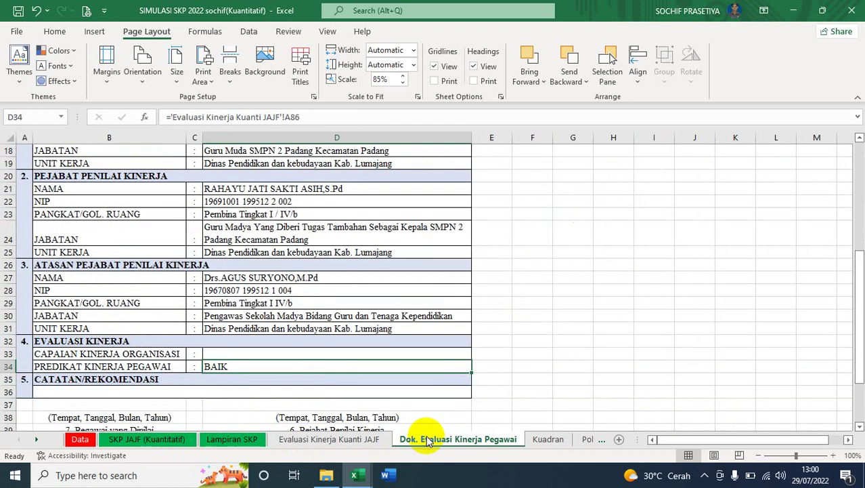
{"action": "left_click", "coordinate": [545, 439]}
{"action": "left_click", "coordinate": [586, 439]}
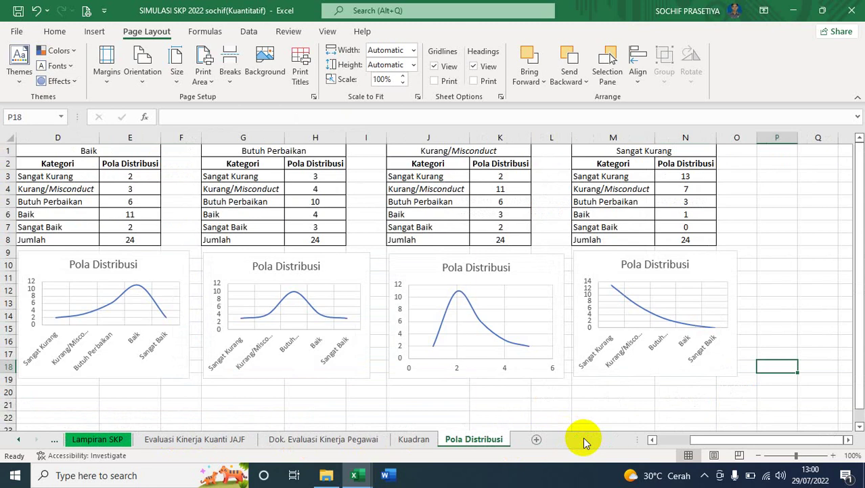
{"action": "left_click_drag", "start_coordinate": [691, 439], "coordinate": [655, 444]}
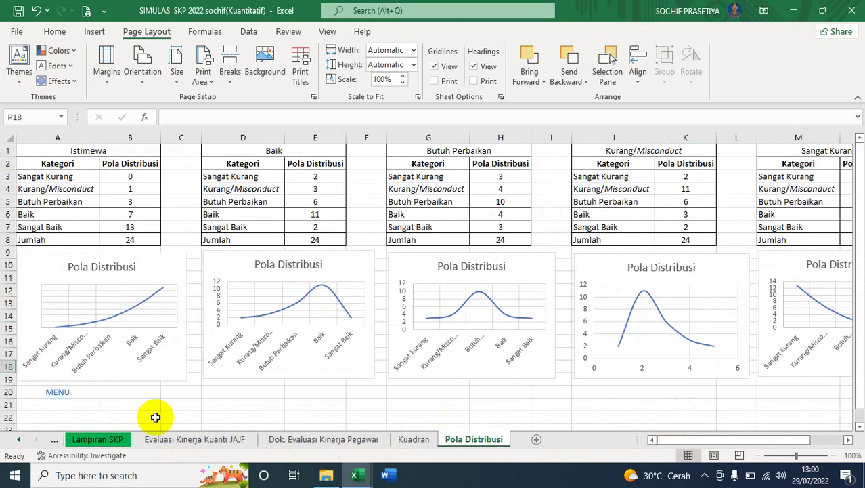
{"action": "left_click", "coordinate": [16, 440]}
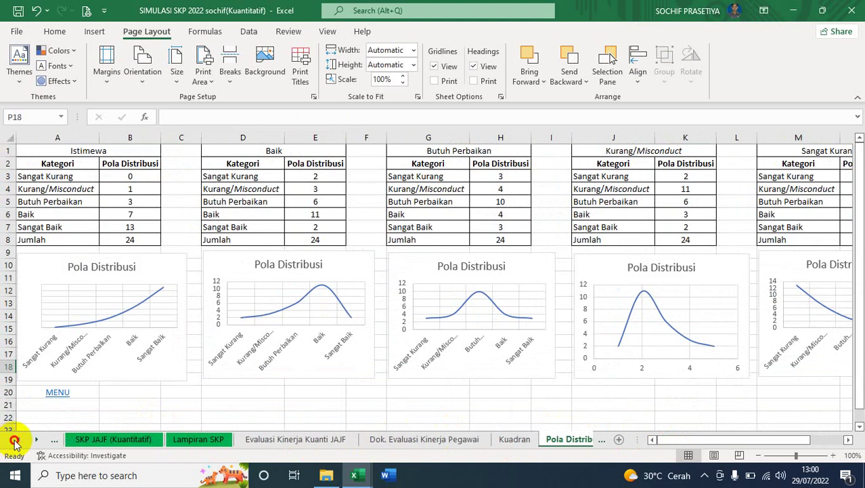
{"action": "left_click", "coordinate": [16, 441]}
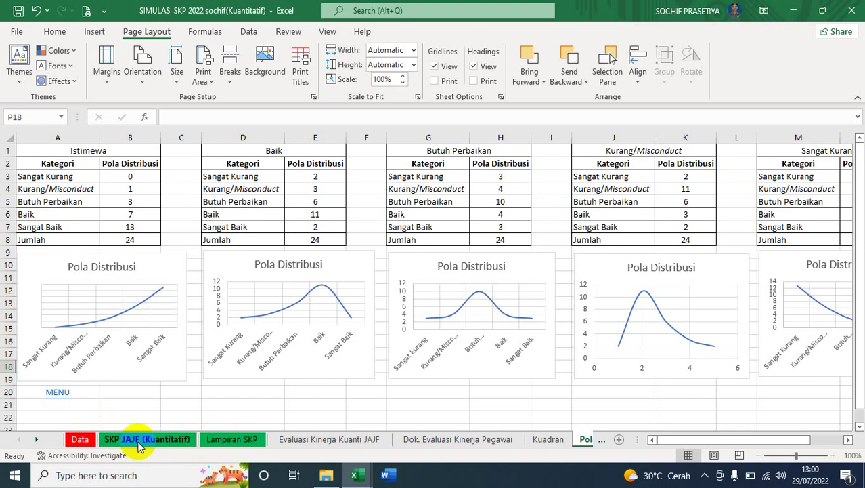
On the Data sheet, correct the YANG DINILAI Unit Kerja to "Dinas Pendidikan dan Kebudayaan Kab. Lumajang" with a capital K
{"action": "left_click", "coordinate": [81, 441]}
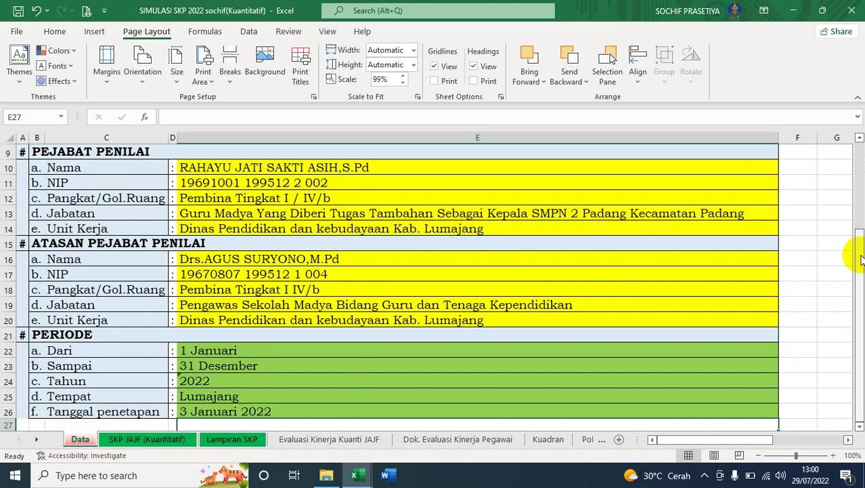
{"action": "left_click_drag", "start_coordinate": [860, 254], "coordinate": [860, 162]}
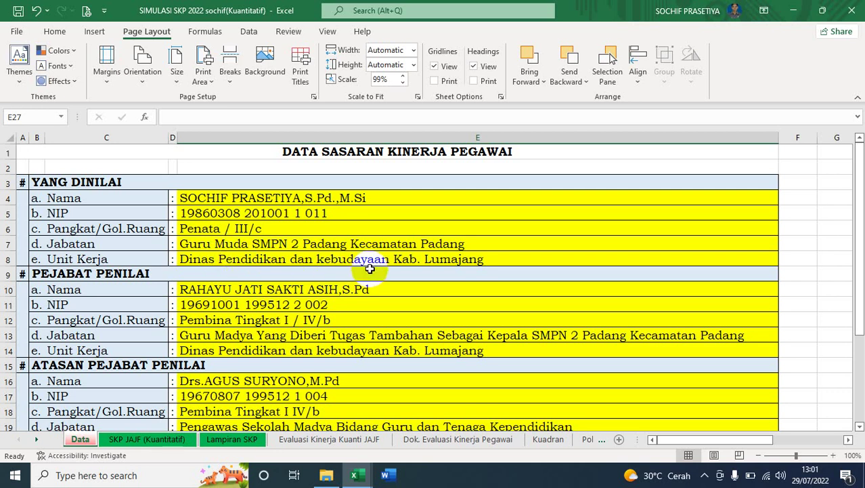
{"action": "left_click", "coordinate": [336, 259]}
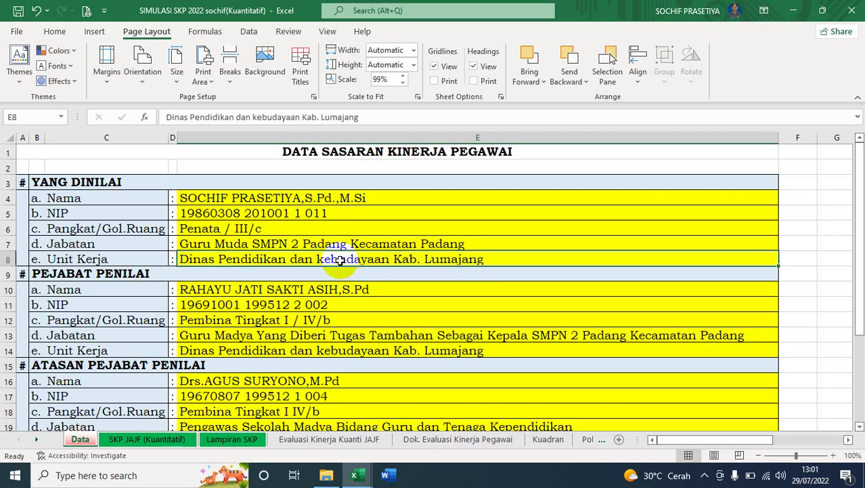
{"action": "left_click", "coordinate": [256, 117]}
{"action": "key", "text": "BackSpace"}
{"action": "type", "text": "K"}
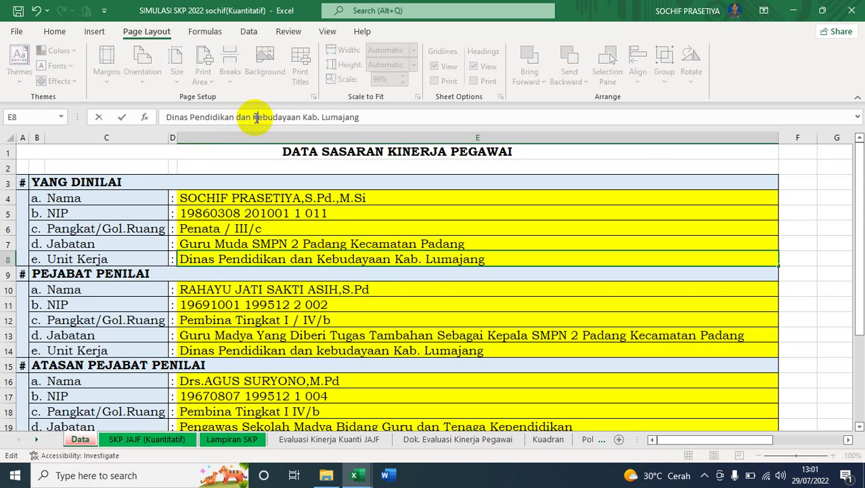
{"action": "key", "text": "Return"}
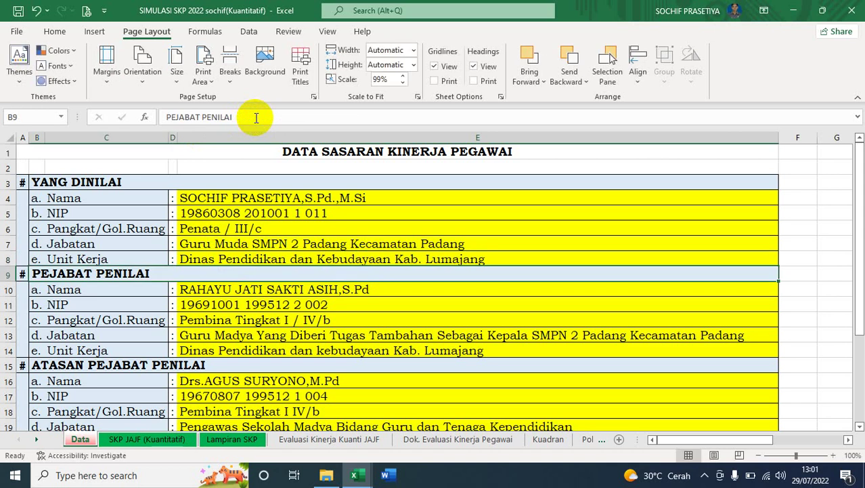
Capitalise "Kebudayaan" in the Unit Kerja entry of the PEJABAT PENILAI section
{"action": "left_click", "coordinate": [213, 351]}
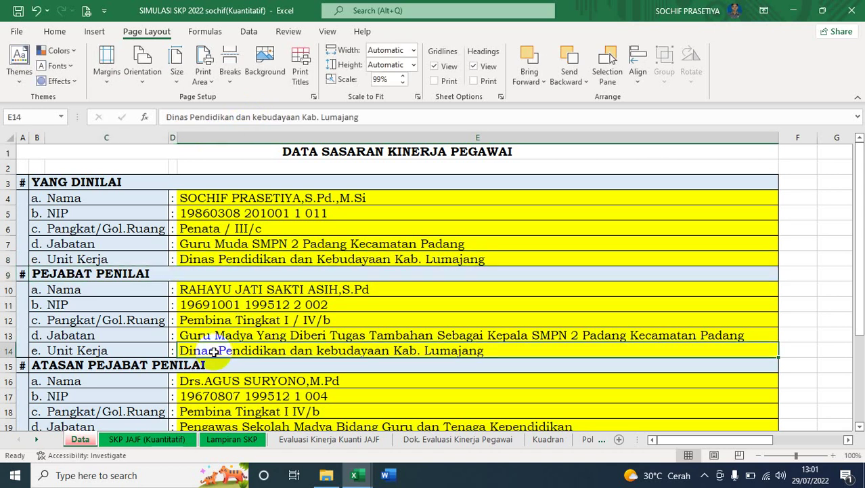
{"action": "left_click", "coordinate": [257, 118]}
{"action": "key", "text": "BackSpace"}
{"action": "type", "text": "K"}
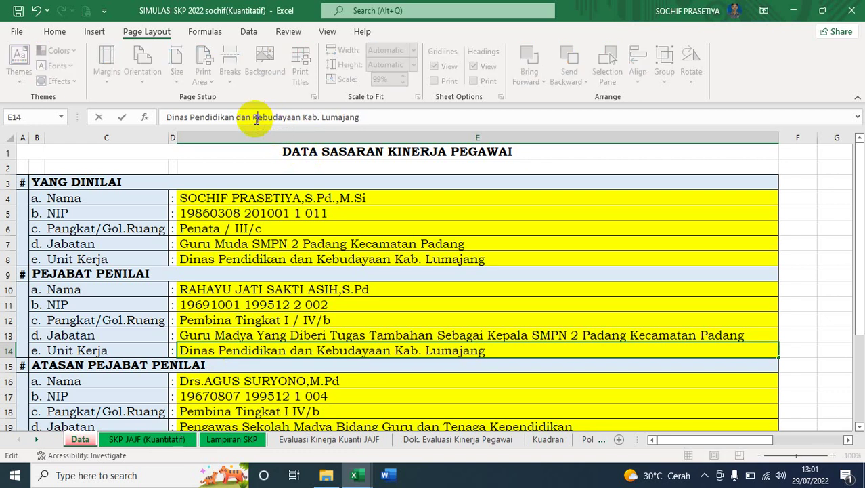
{"action": "key", "text": "Return"}
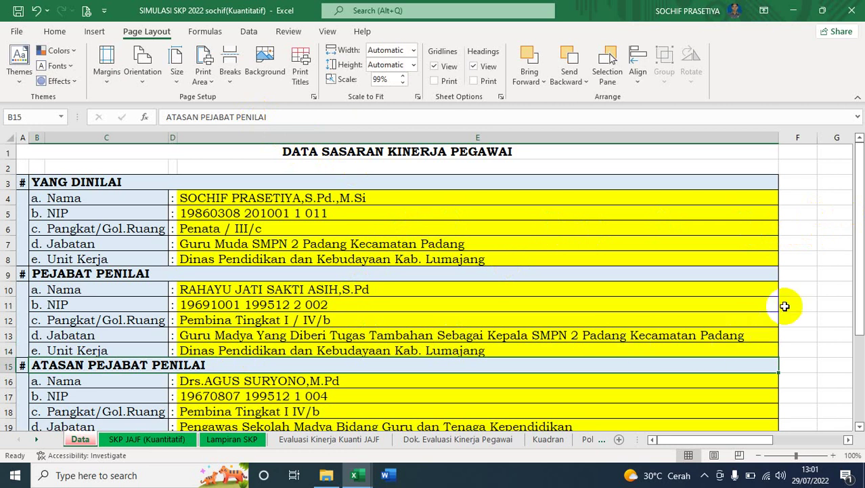
On the SKP JAJF (Kuantitatif) sheet, set the Kuantitas target of the first A. UTAMA work result to "2 Laporan"
{"action": "left_click_drag", "start_coordinate": [859, 242], "coordinate": [858, 251]}
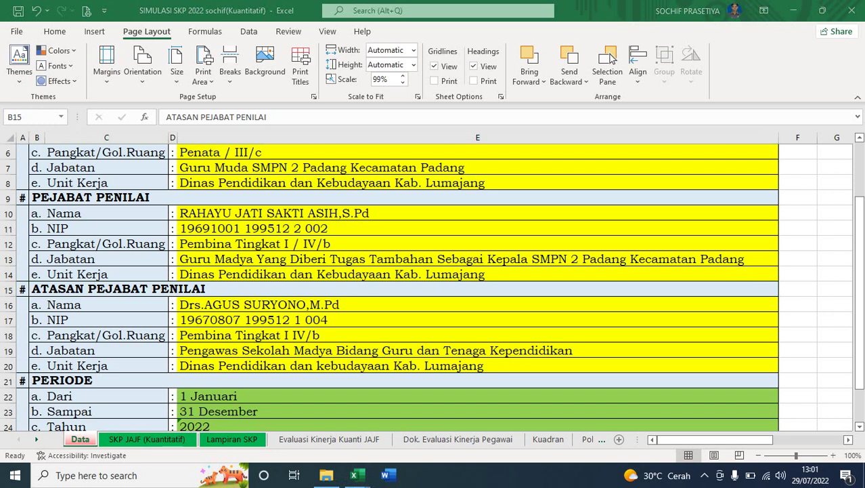
{"action": "left_click", "coordinate": [857, 298]}
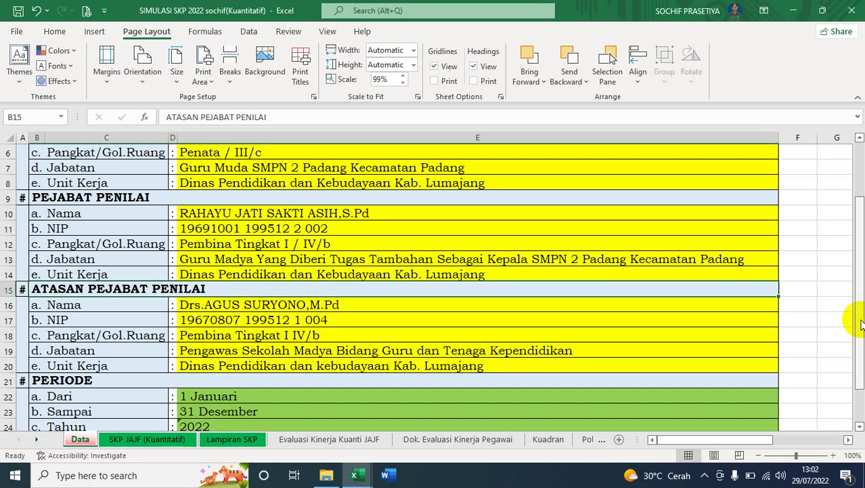
{"action": "left_click_drag", "start_coordinate": [862, 325], "coordinate": [859, 348]}
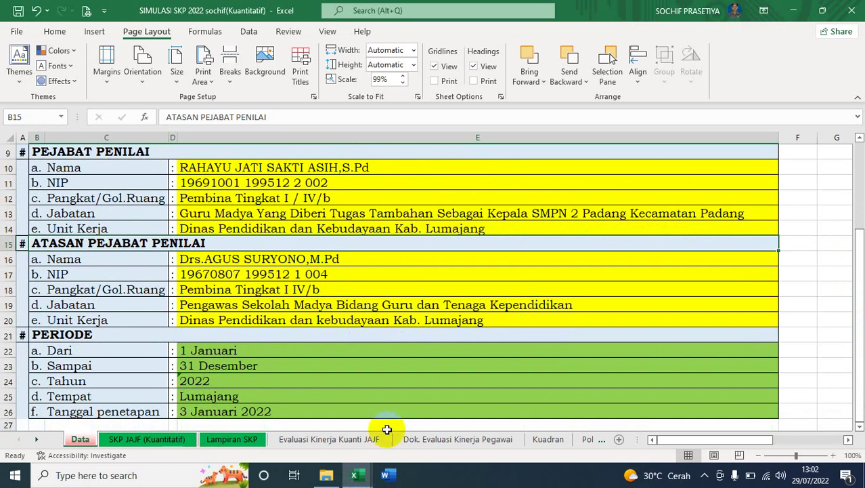
{"action": "left_click", "coordinate": [155, 440]}
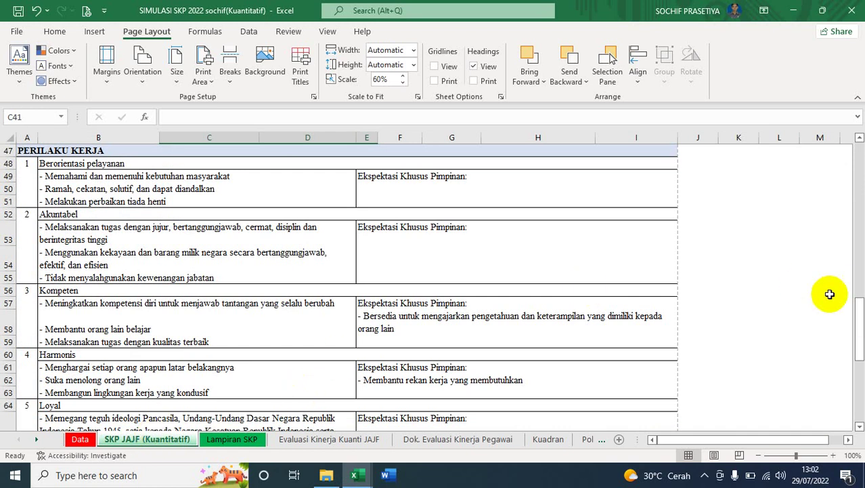
{"action": "left_click_drag", "start_coordinate": [860, 316], "coordinate": [859, 187]}
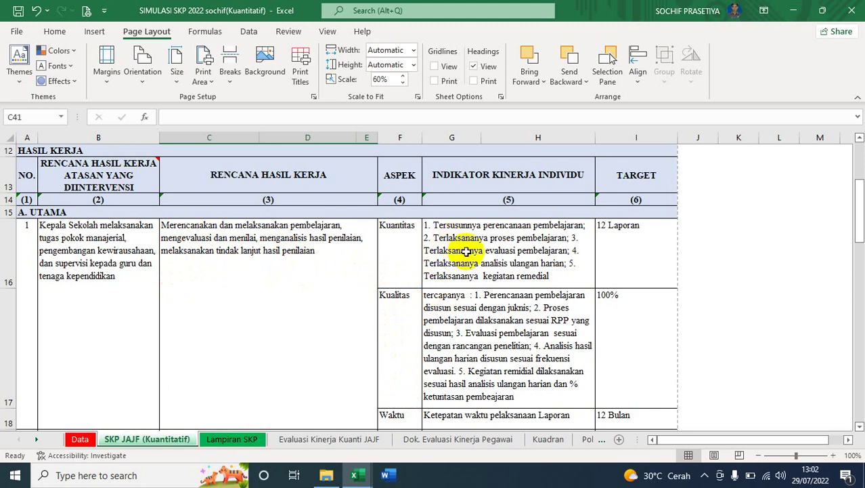
{"action": "left_click", "coordinate": [608, 240]}
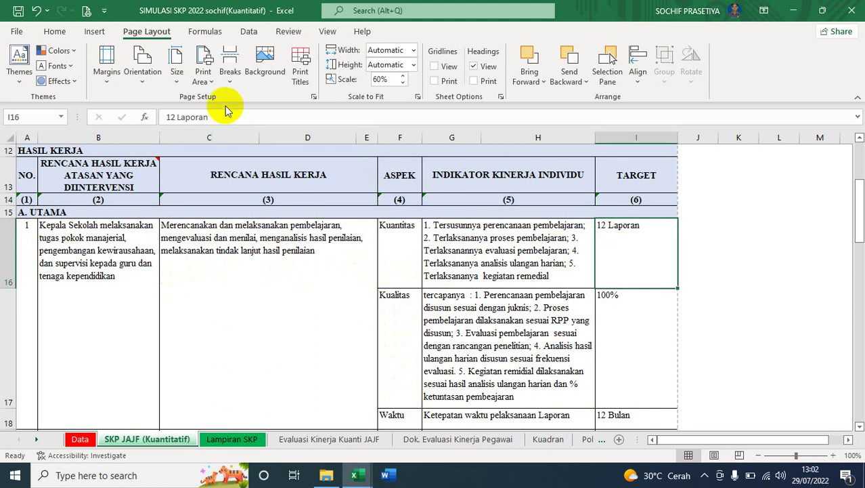
{"action": "left_click", "coordinate": [172, 117]}
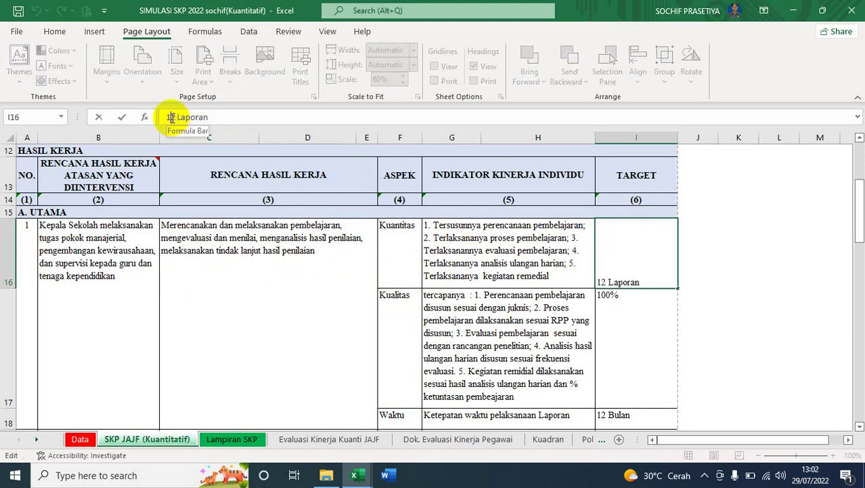
{"action": "key", "text": "BackSpace"}
{"action": "key", "text": "Return"}
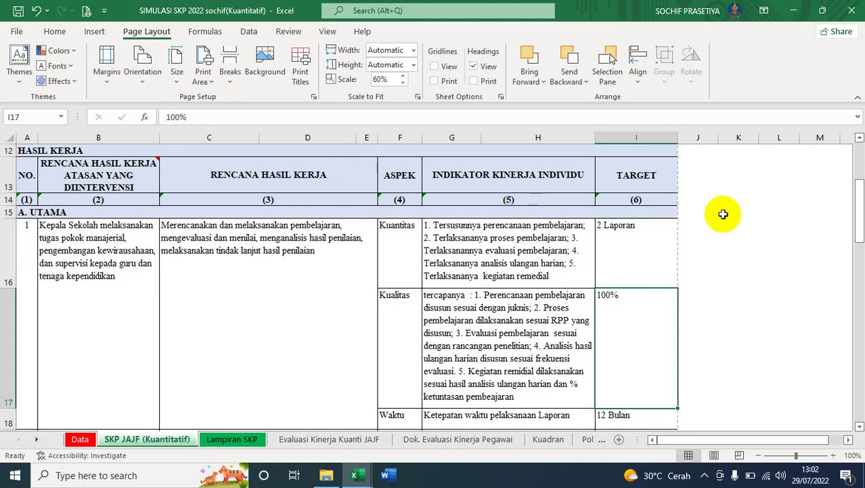
Correct the first word of the Kualitas indicator for work result 1 to "tercapainya"
{"action": "left_click_drag", "start_coordinate": [859, 226], "coordinate": [860, 234]}
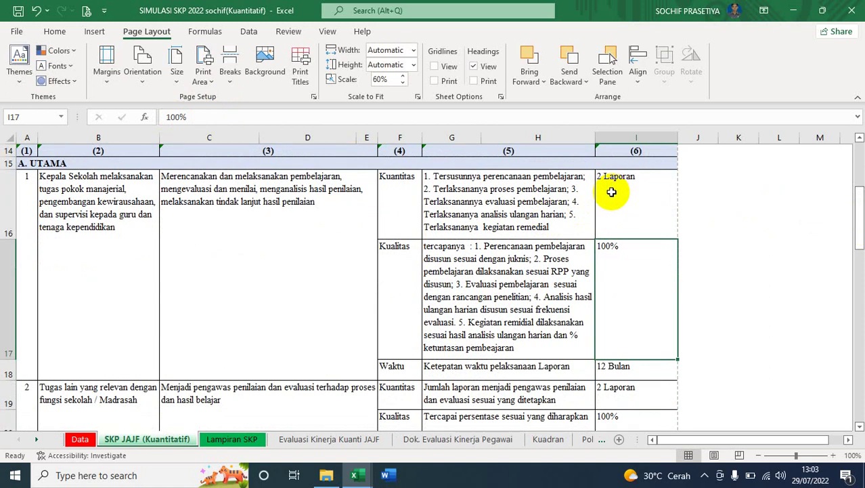
{"action": "left_click", "coordinate": [451, 250]}
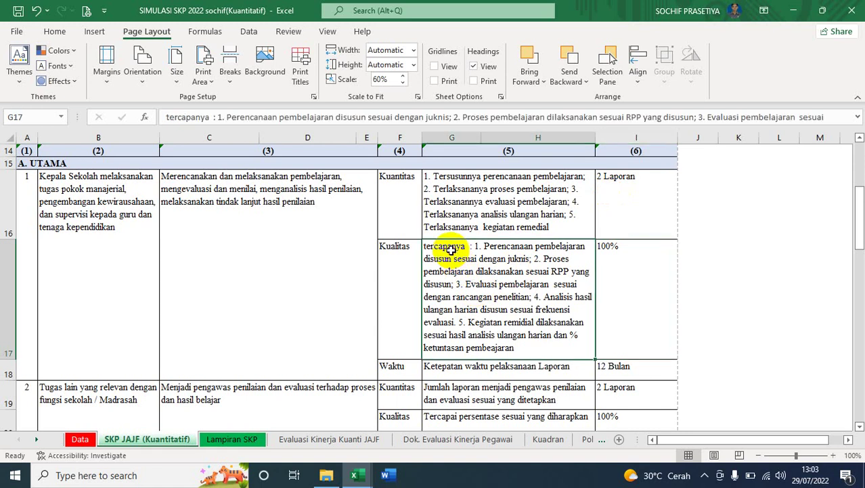
{"action": "left_click", "coordinate": [195, 117]}
{"action": "type", "text": "i"}
{"action": "key", "text": "Return"}
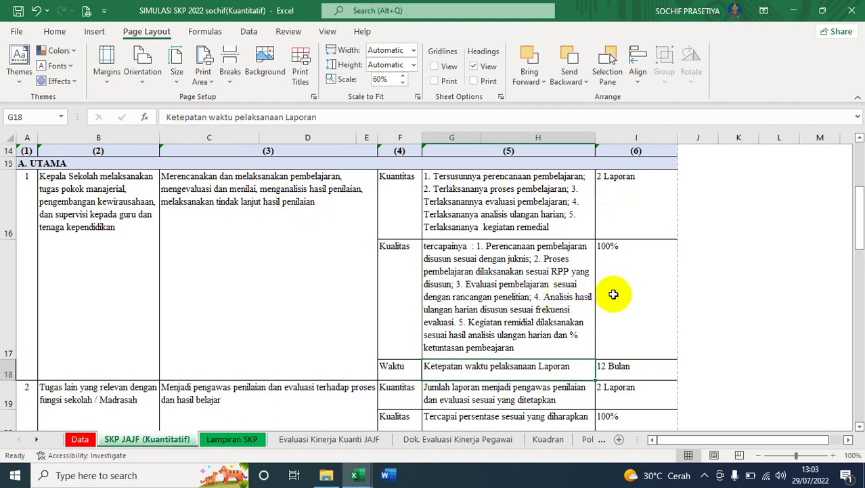
Remove "/ Madrasah" from the work plan of item 2 so it reads "Tugas lain yang relevan dengan fungsi sekolah"
{"action": "left_click_drag", "start_coordinate": [859, 234], "coordinate": [858, 222]}
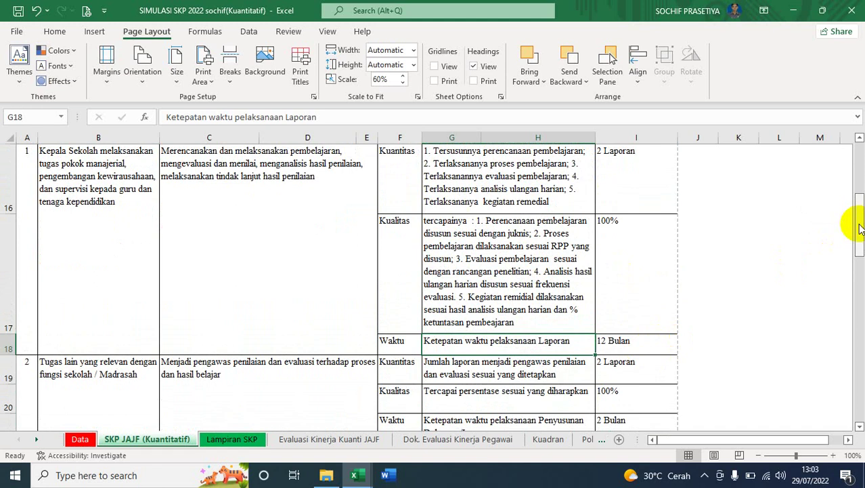
{"action": "left_click_drag", "start_coordinate": [859, 229], "coordinate": [860, 229]}
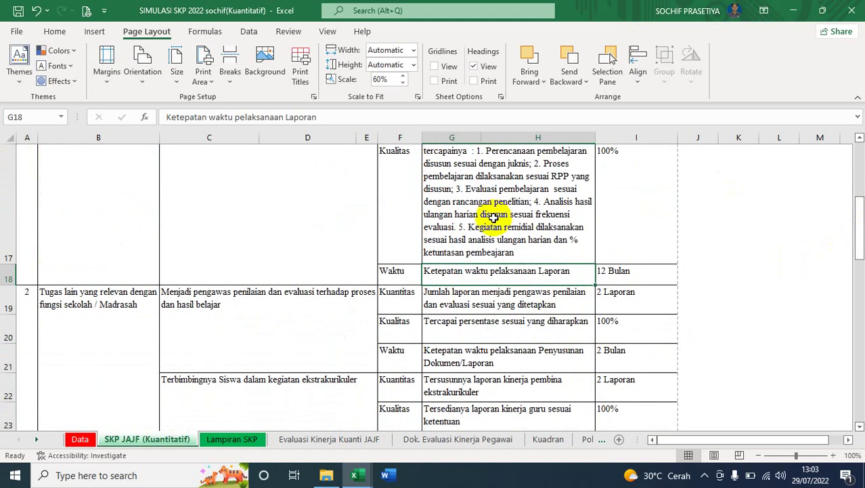
{"action": "left_click", "coordinate": [91, 341]}
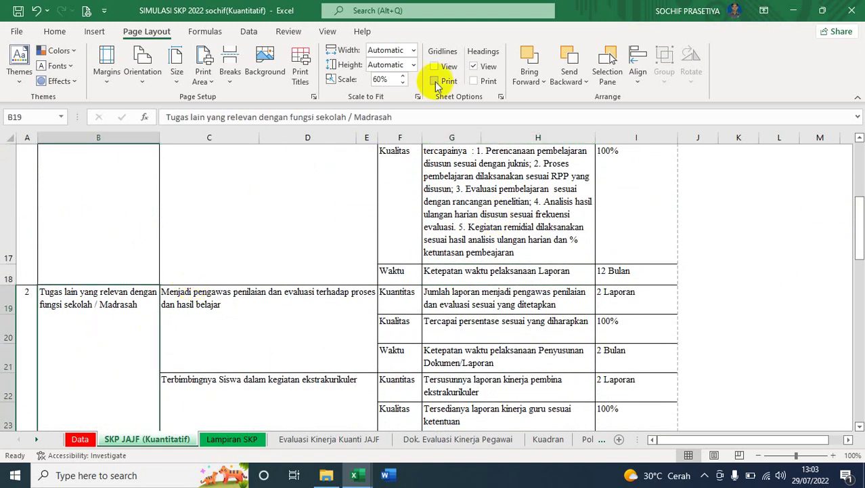
{"action": "left_click_drag", "start_coordinate": [399, 117], "coordinate": [351, 119]}
{"action": "key", "text": "BackSpace"}
{"action": "key", "text": "Return"}
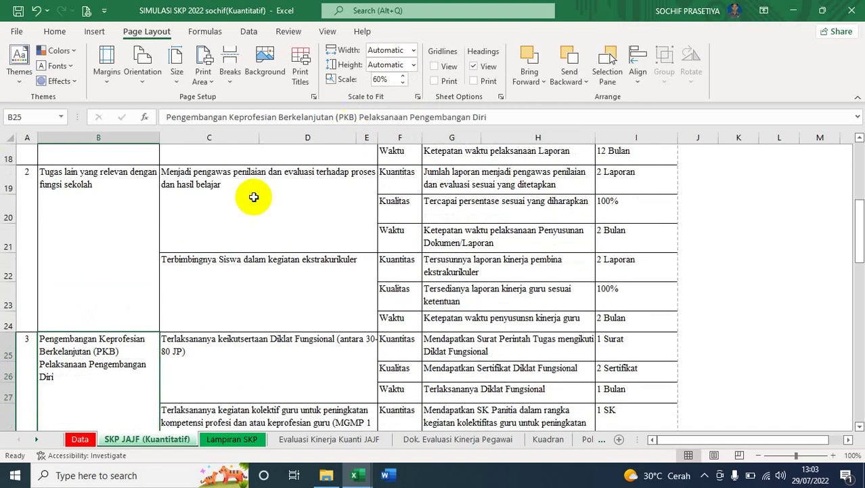
Set the Kuantitas target of the Diklat Fungsional work result under item 3 to "2 Surat"
{"action": "left_click", "coordinate": [213, 226]}
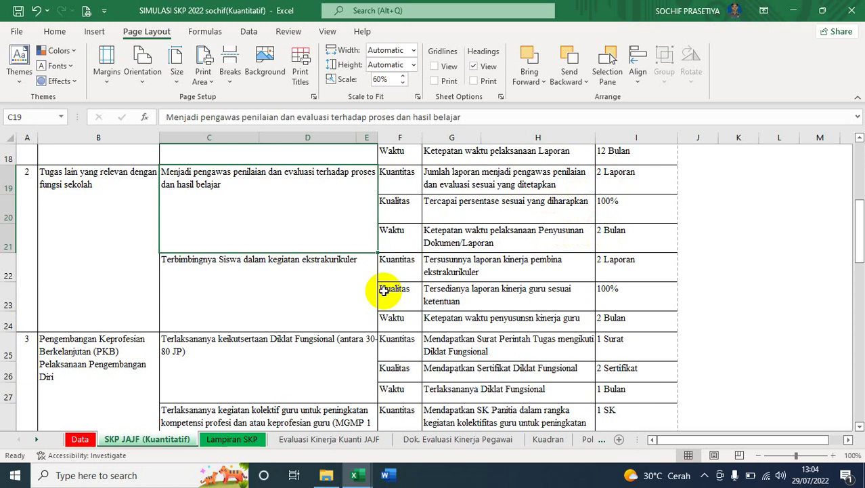
{"action": "left_click", "coordinate": [333, 278]}
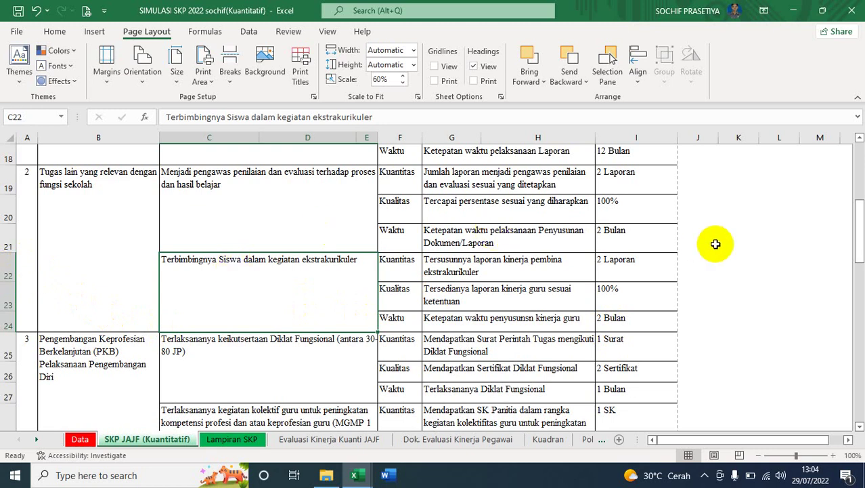
{"action": "left_click_drag", "start_coordinate": [860, 233], "coordinate": [858, 249]}
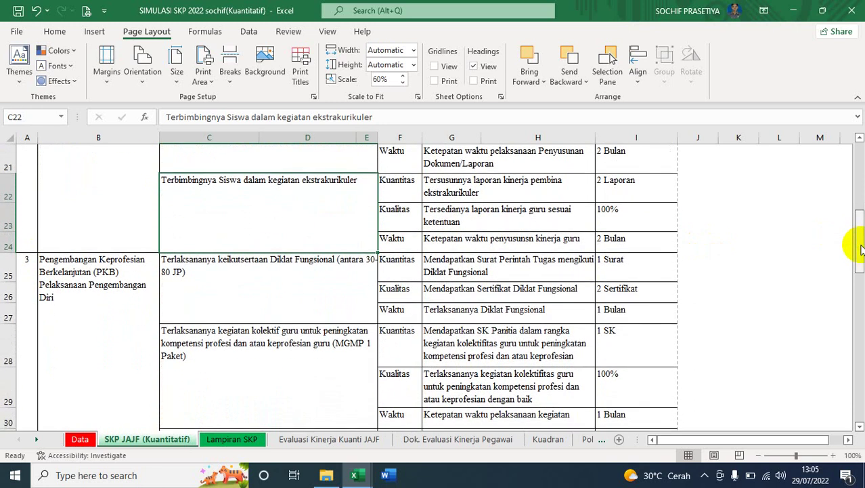
{"action": "left_click_drag", "start_coordinate": [860, 249], "coordinate": [859, 254]}
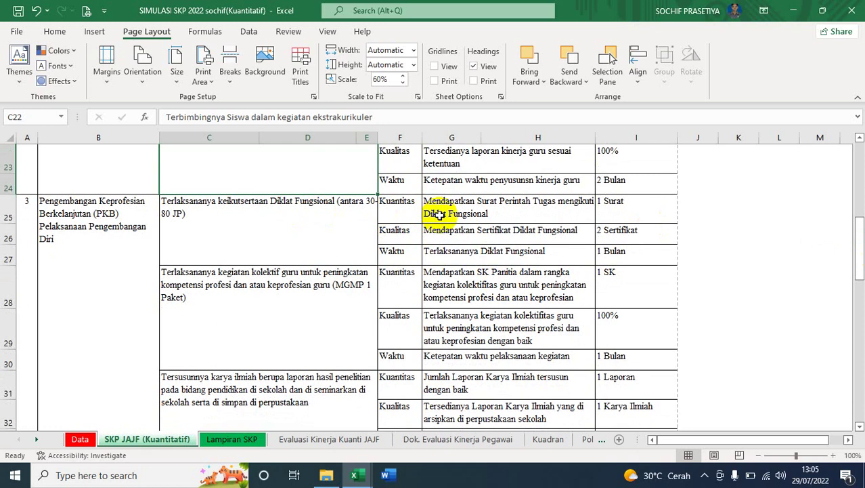
{"action": "left_click", "coordinate": [603, 215]}
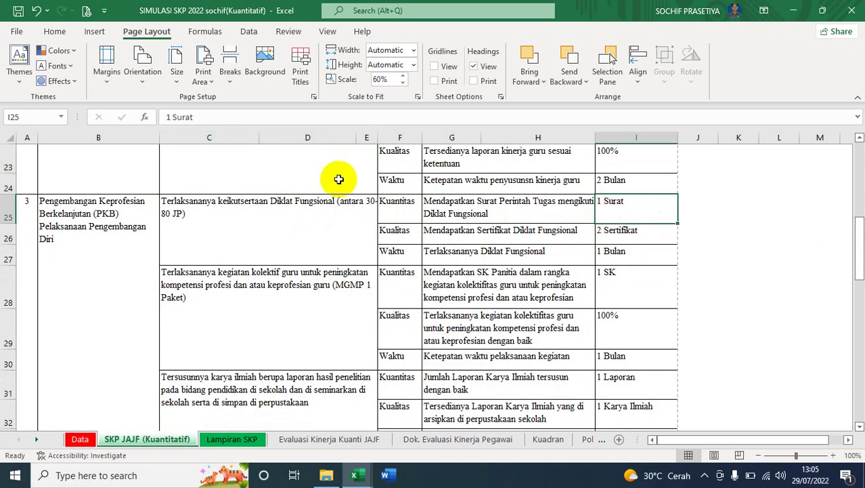
{"action": "left_click", "coordinate": [169, 118]}
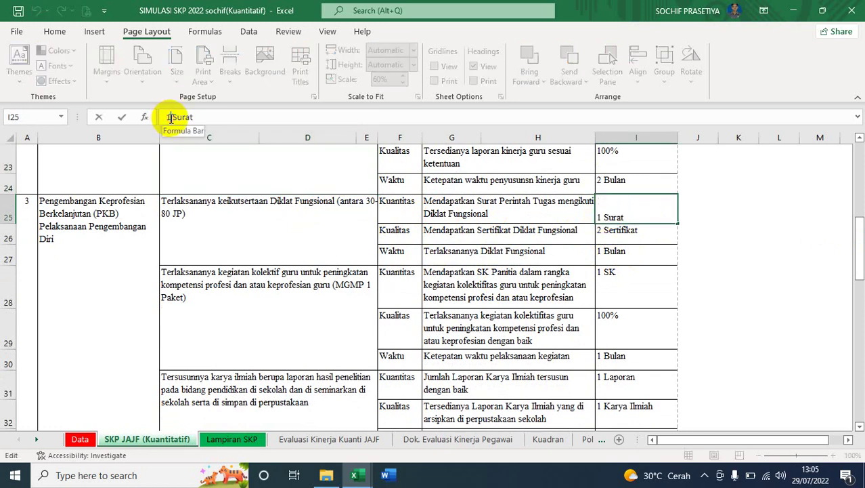
{"action": "key", "text": "BackSpace"}
{"action": "type", "text": "2"}
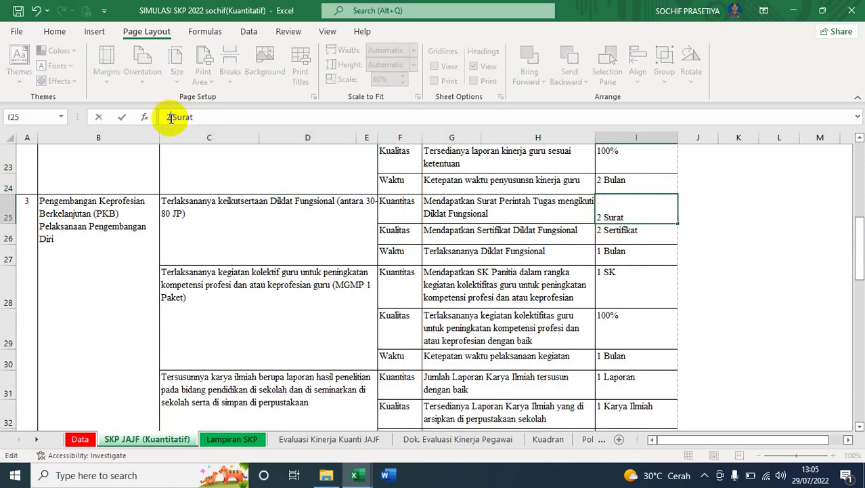
{"action": "key", "text": "Return"}
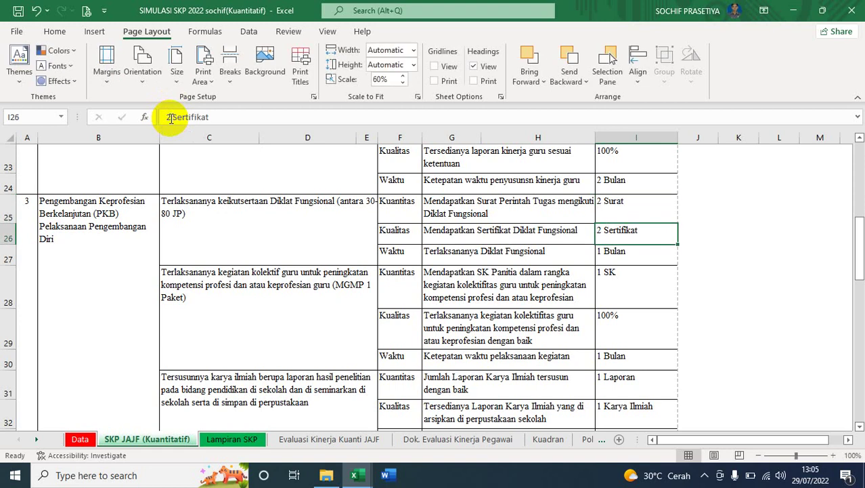
Set the Waktu target of the Diklat Fungsional work result to "2 bulan"
{"action": "key", "text": "Down"}
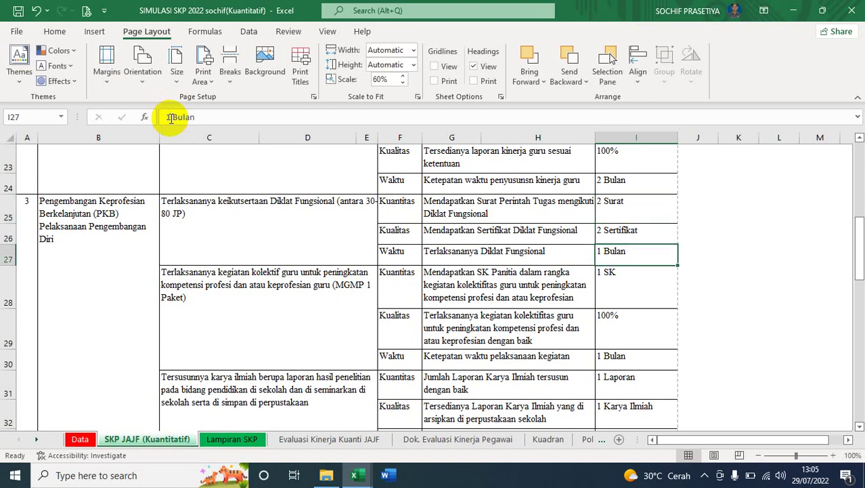
{"action": "key", "text": "BackSpace"}
{"action": "type", "text": "2"}
{"action": "key", "text": "Return"}
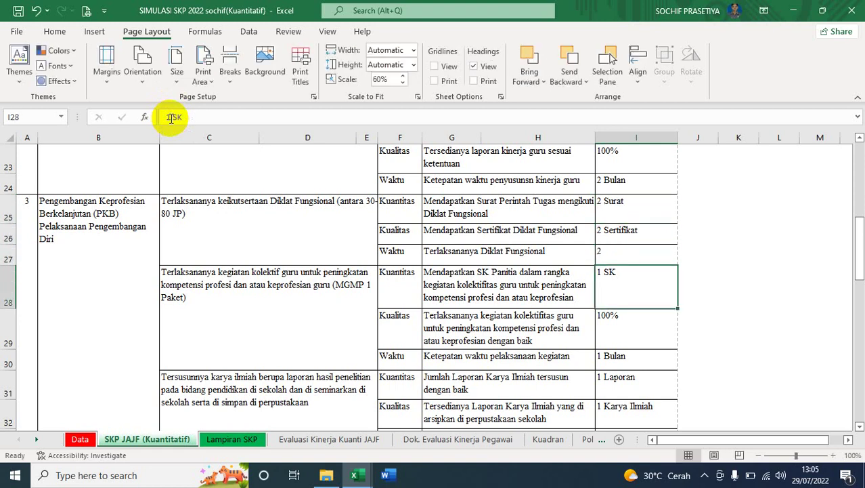
{"action": "key", "text": "Up"}
{"action": "left_click", "coordinate": [171, 118]}
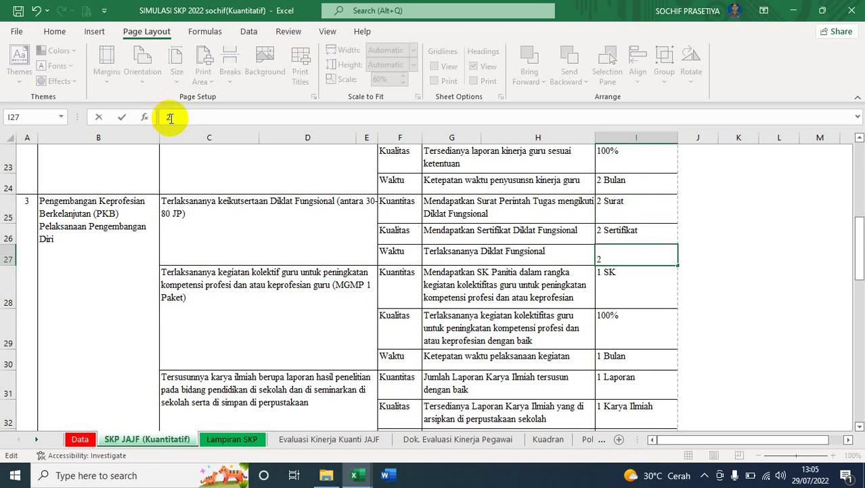
{"action": "type", "text": "bulan"}
{"action": "key", "text": "Return"}
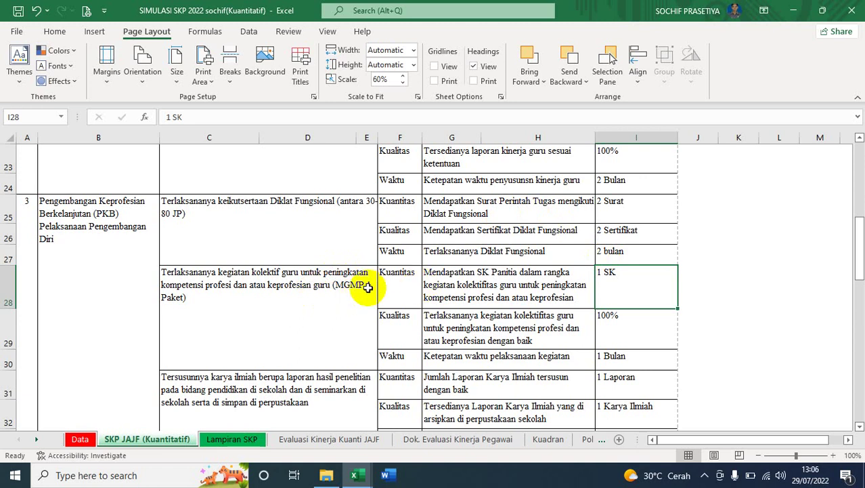
{"action": "left_click", "coordinate": [482, 295]}
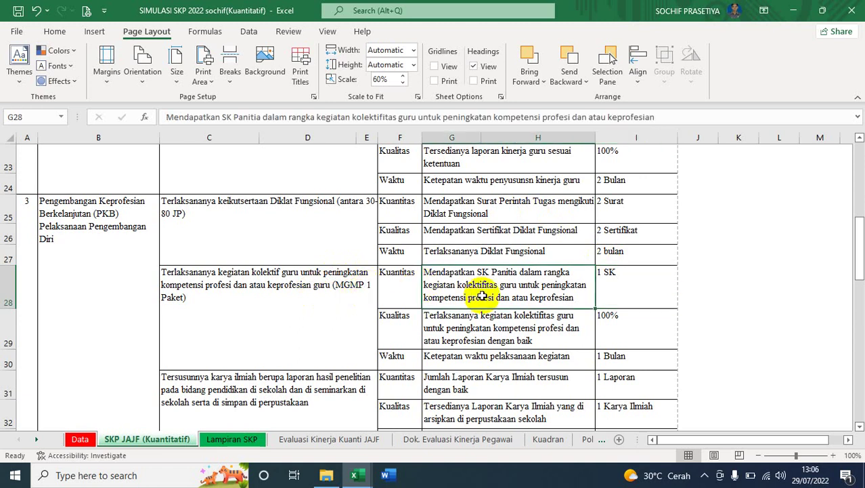
{"action": "type", "text": "M"}
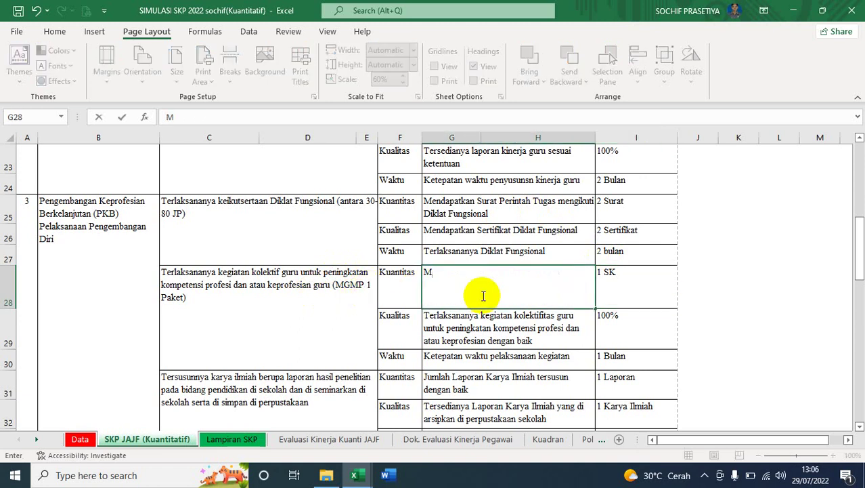
{"action": "type", "text": "endap"}
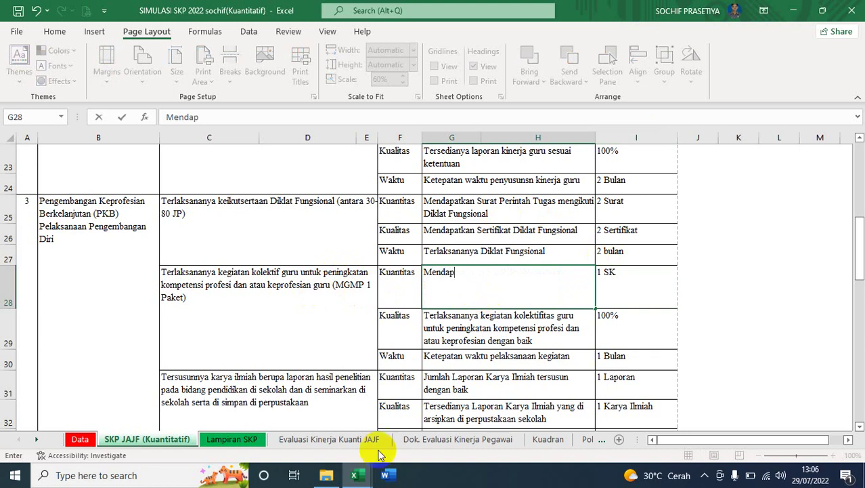
{"action": "mouse_move", "coordinate": [359, 477]}
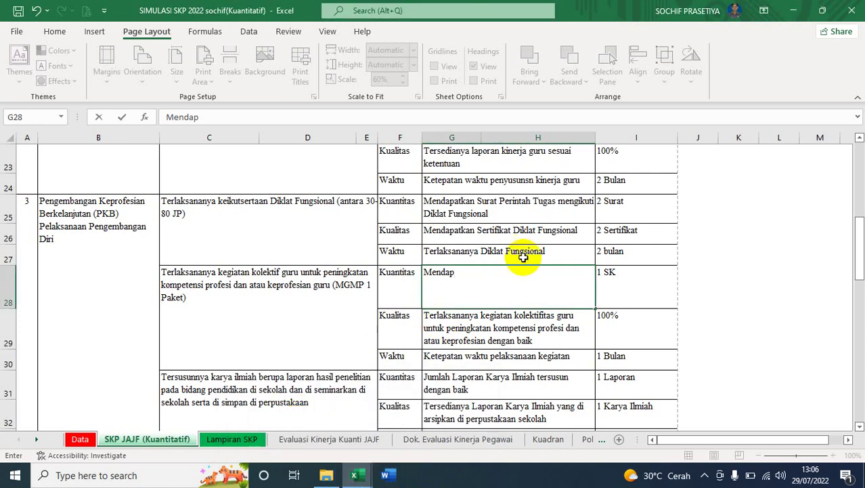
{"action": "left_click", "coordinate": [794, 6]}
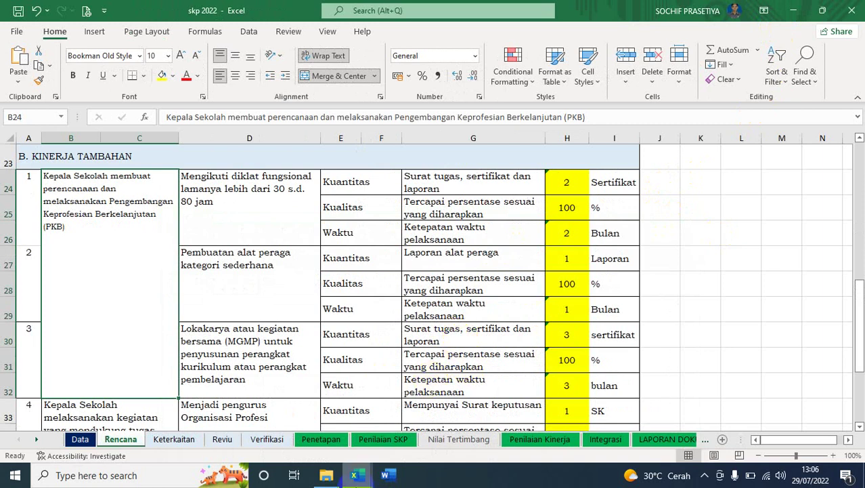
{"action": "left_click", "coordinate": [404, 441]}
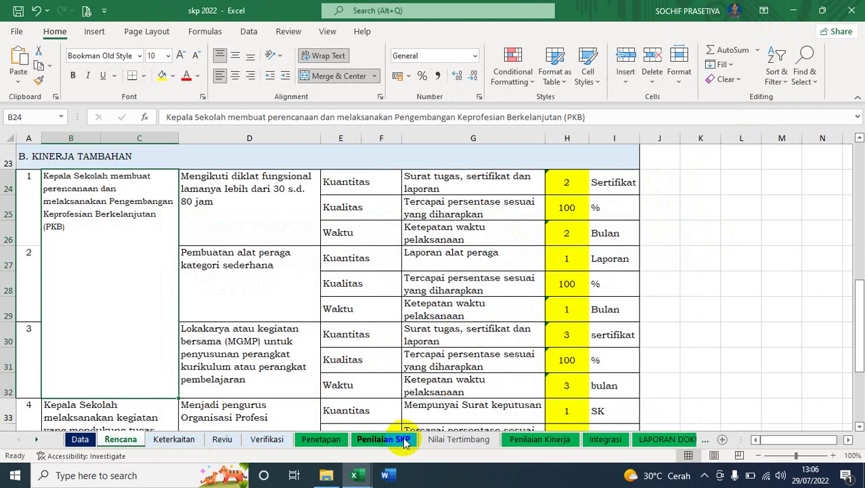
{"action": "left_click", "coordinate": [366, 476]}
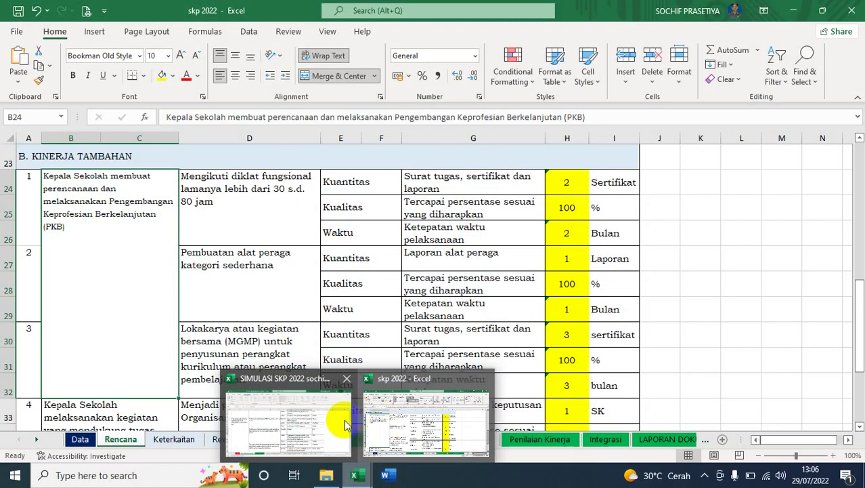
{"action": "left_click", "coordinate": [281, 418]}
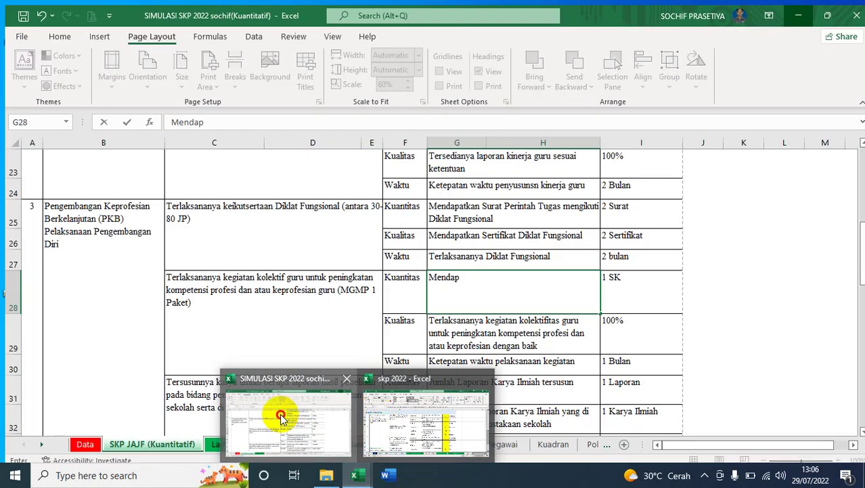
{"action": "left_click", "coordinate": [513, 314]}
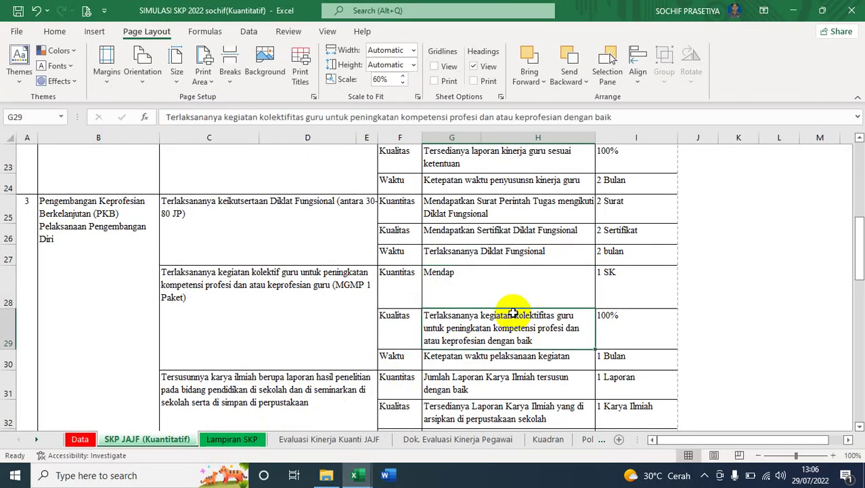
{"action": "key", "text": "ctrl+z"}
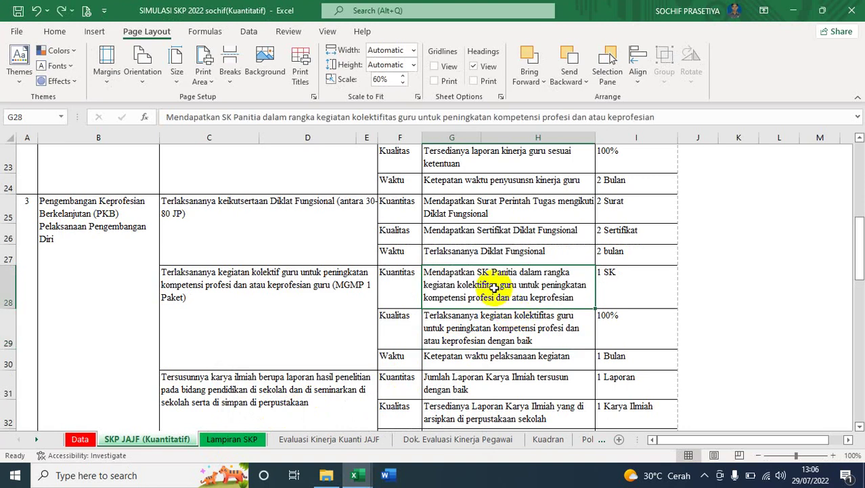
Replace the Kuantitas indicator of the kegiatan kolektif guru work result with "Mendapatkan surat perintah tugas untuk mengikuti kegiatan kolektif guru"
{"action": "type", "text": "Mendapatkan"}
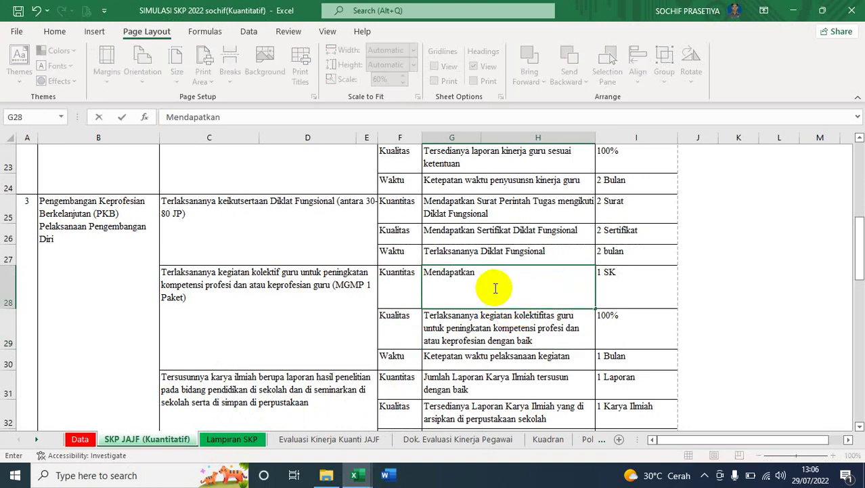
{"action": "type", "text": " surat pe"}
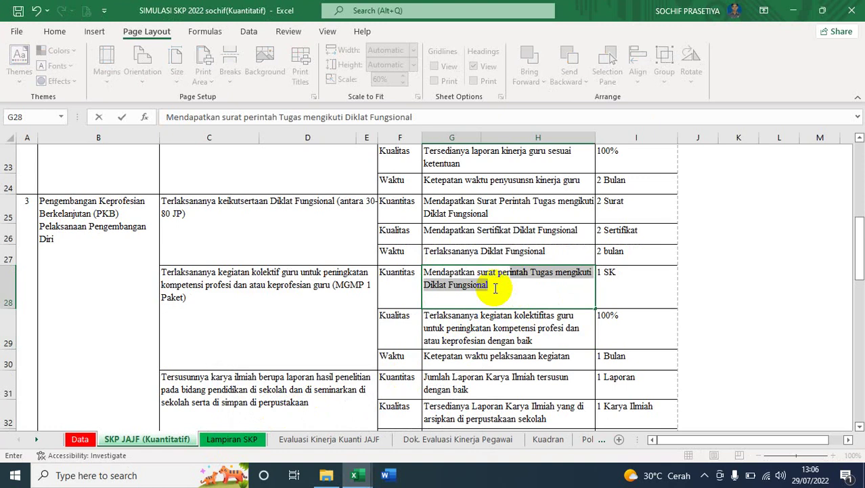
{"action": "type", "text": "rintah tugas un"}
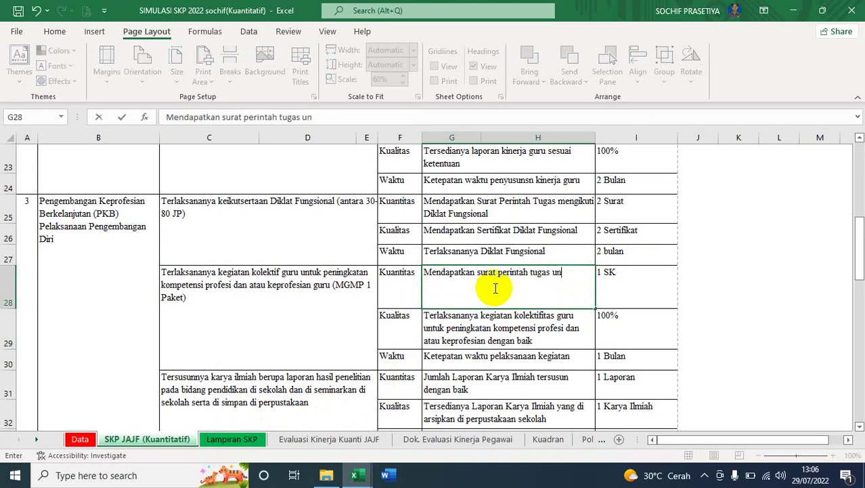
{"action": "type", "text": "tuk mengikuti"}
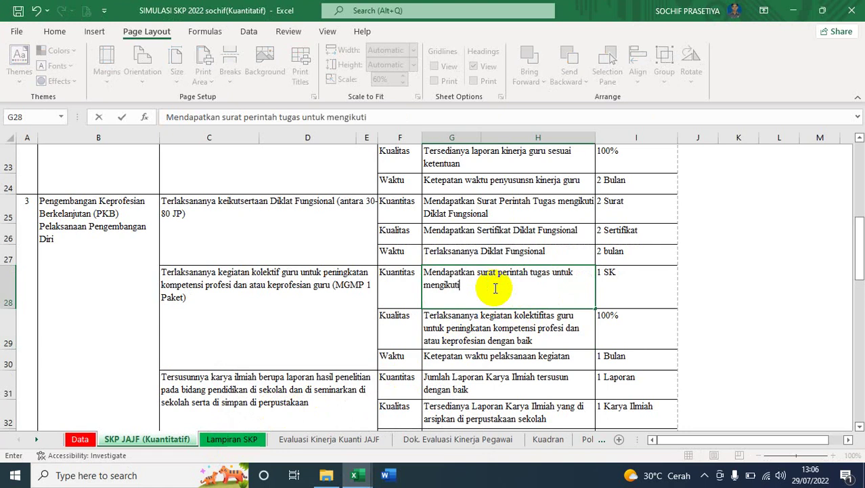
{"action": "type", "text": " kegiatan kolektif"}
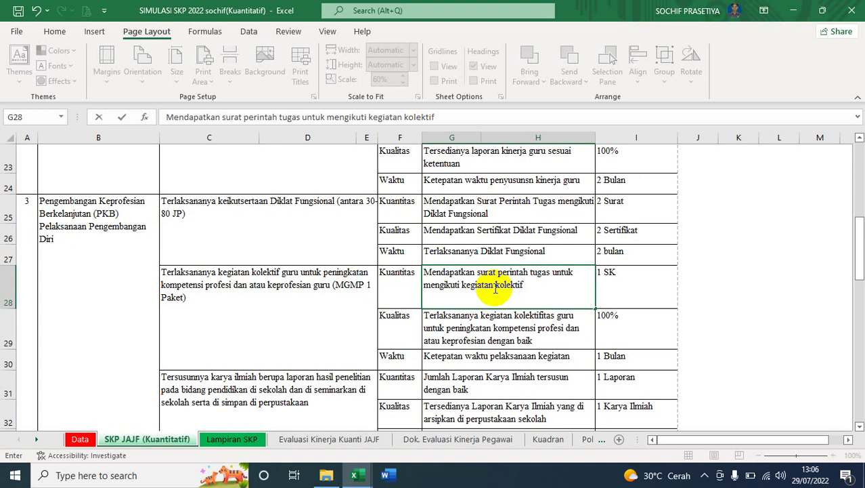
{"action": "type", "text": " guru"}
{"action": "key", "text": "Return"}
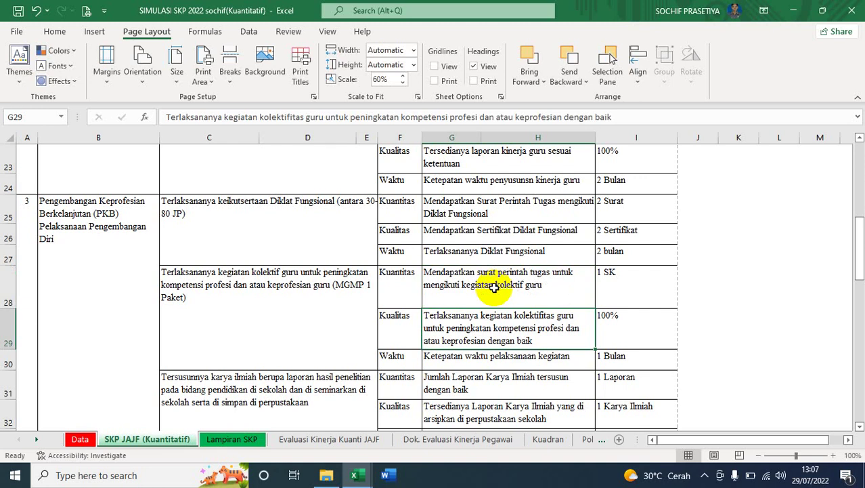
{"action": "left_click", "coordinate": [495, 287]}
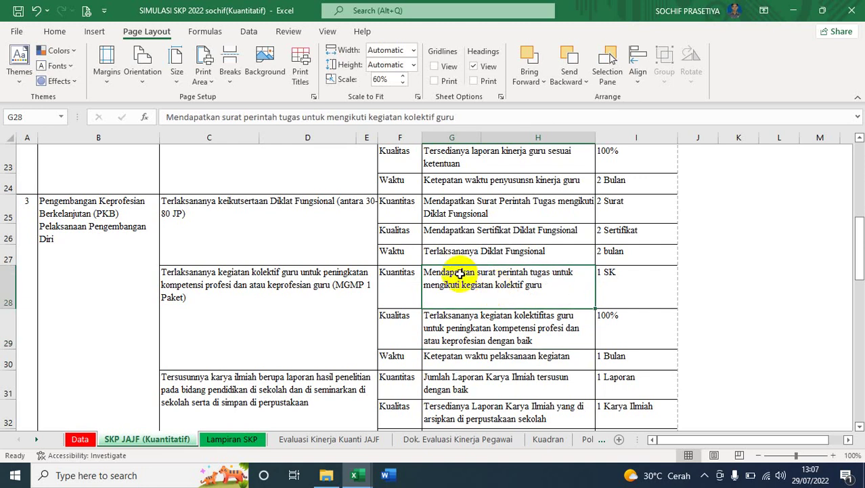
Set the Kuantitas target of the kegiatan kolektif guru work result to "5 surat"
{"action": "left_click", "coordinate": [604, 291]}
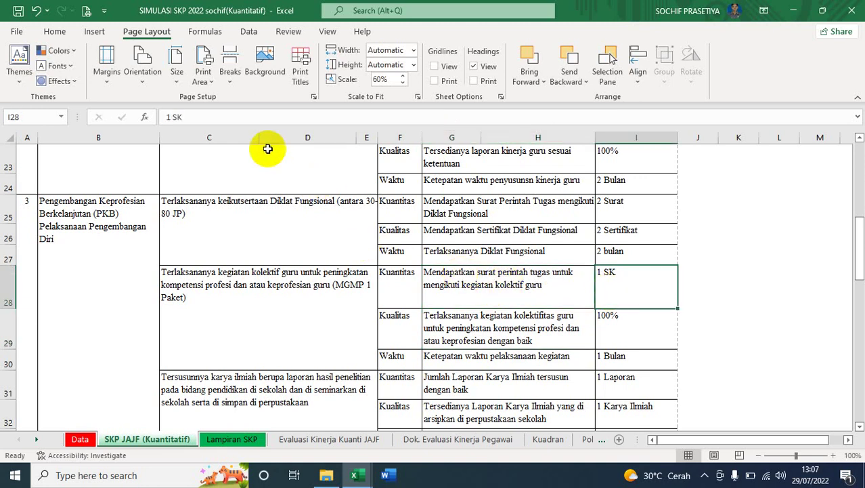
{"action": "left_click", "coordinate": [248, 120]}
{"action": "key", "text": "BackSpace"}
{"action": "key", "text": "BackSpace"}
{"action": "key", "text": "BackSpace"}
{"action": "key", "text": "BackSpace"}
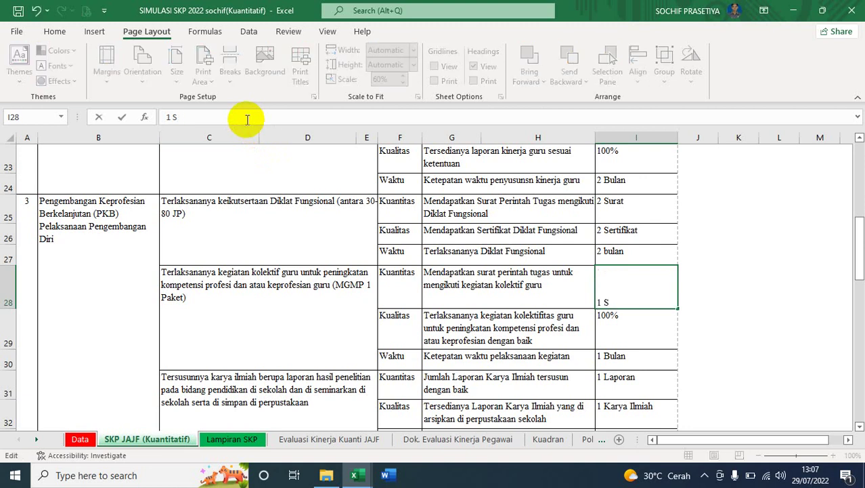
{"action": "type", "text": "5 surat"}
{"action": "key", "text": "Return"}
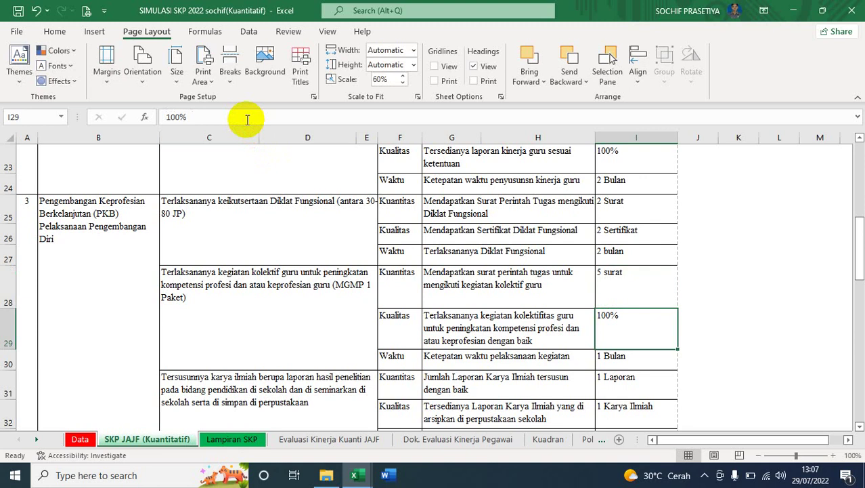
Replace the Kualitas indicator of the kegiatan kolektif guru work result with "Mendapatkan surat keterangan ( Suket )"
{"action": "left_click", "coordinate": [468, 329]}
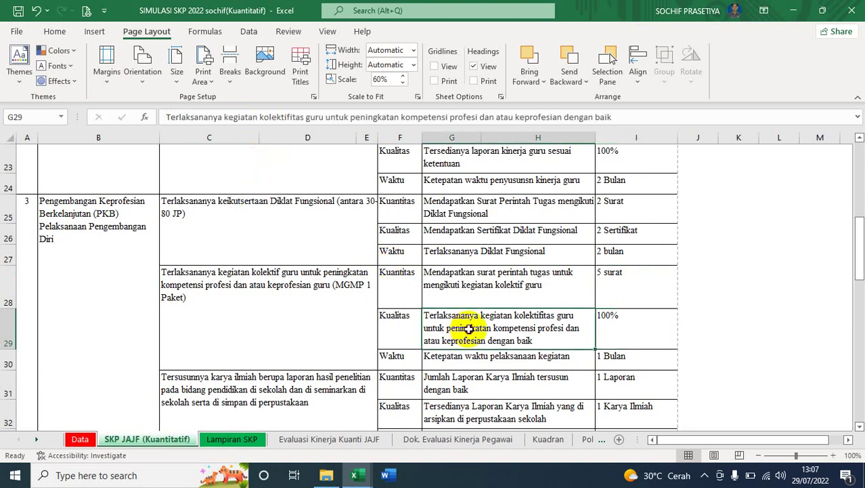
{"action": "type", "text": "Menda"}
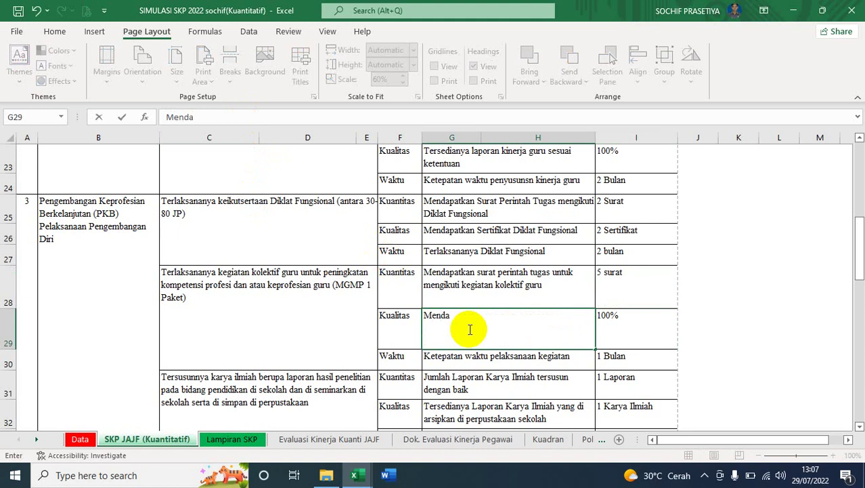
{"action": "type", "text": "patkan sert"}
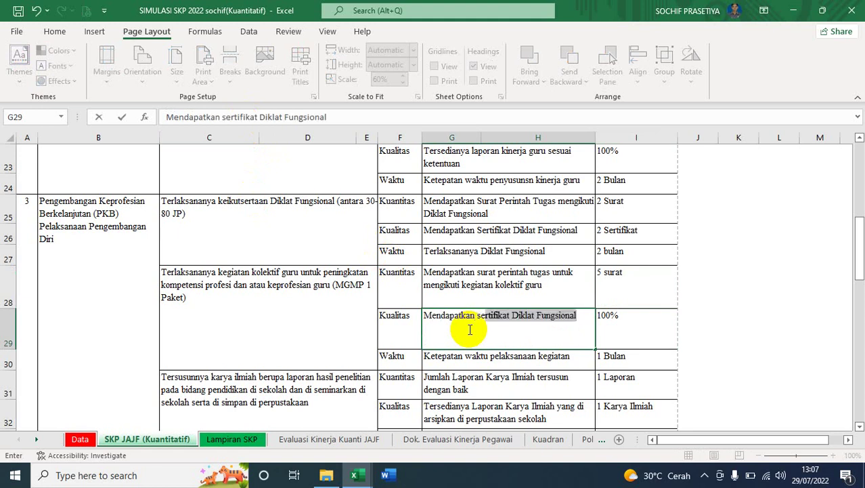
{"action": "key", "text": "BackSpace"}
{"action": "key", "text": "BackSpace"}
{"action": "key", "text": "BackSpace"}
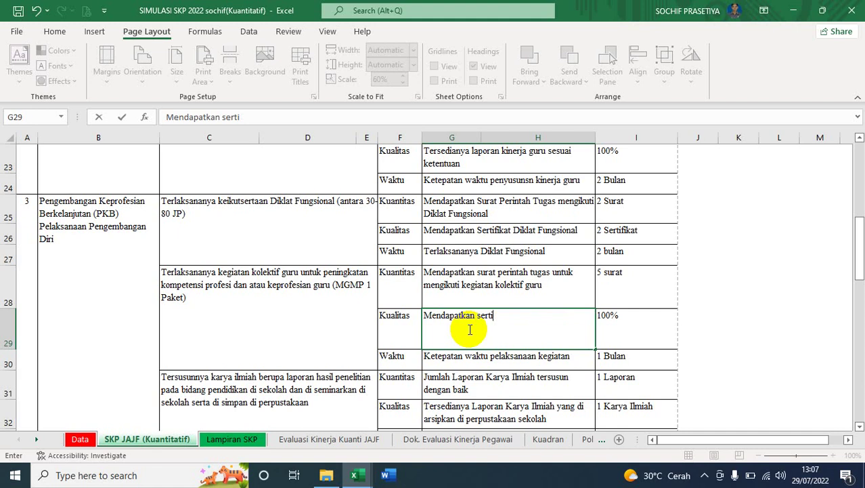
{"action": "key", "text": "BackSpace"}
{"action": "type", "text": "urat keterangan ( "}
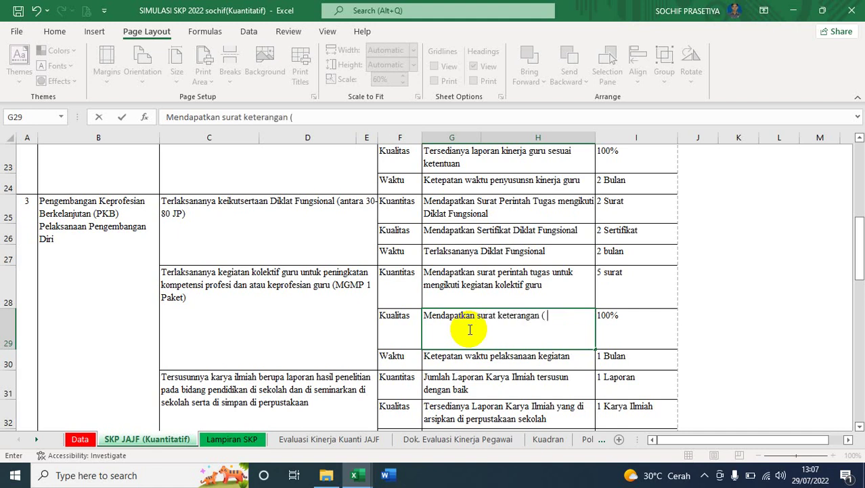
{"action": "type", "text": "Suket )"}
{"action": "key", "text": "Tab"}
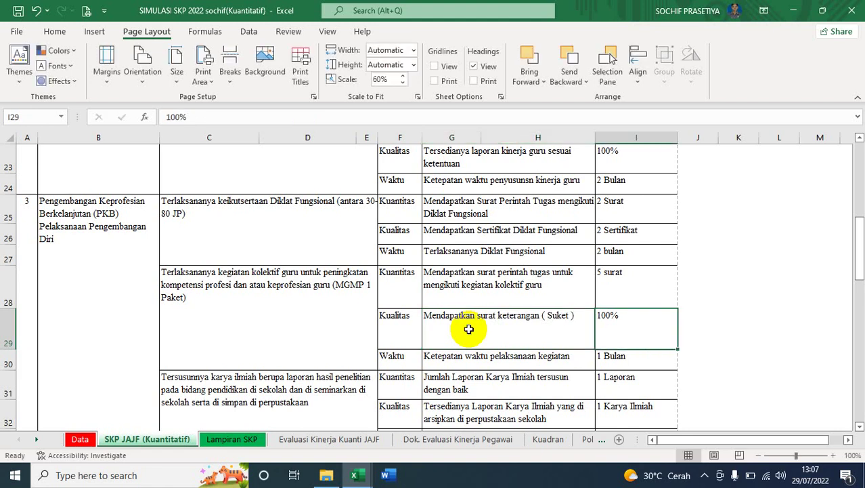
Set the Kualitas target of the kegiatan kolektif guru work result to "5 suket", without a percent sign
{"action": "type", "text": "5 "}
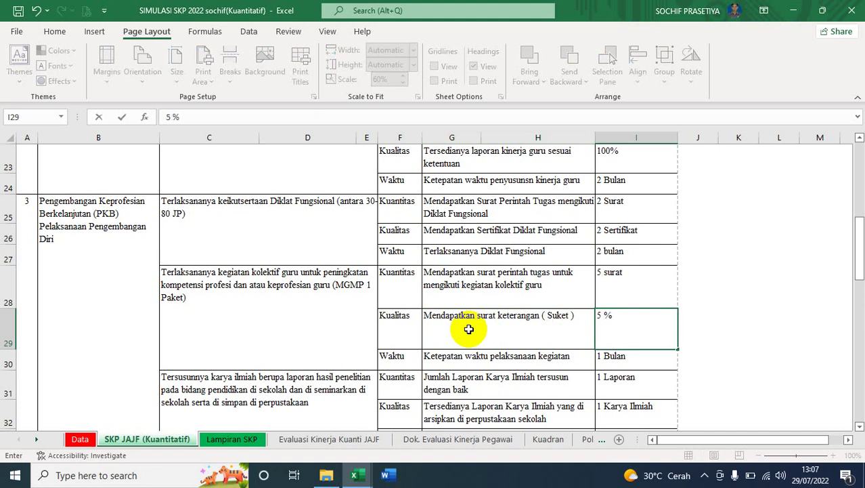
{"action": "type", "text": "suket"}
{"action": "key", "text": "Return"}
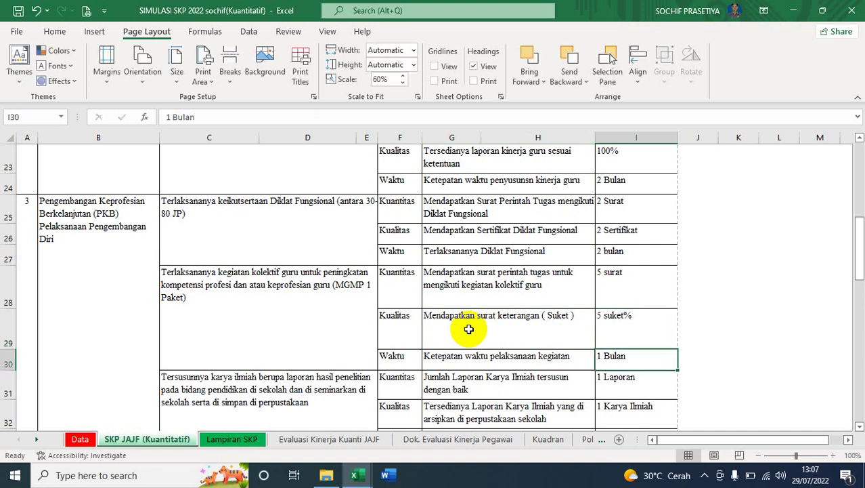
{"action": "key", "text": "Up"}
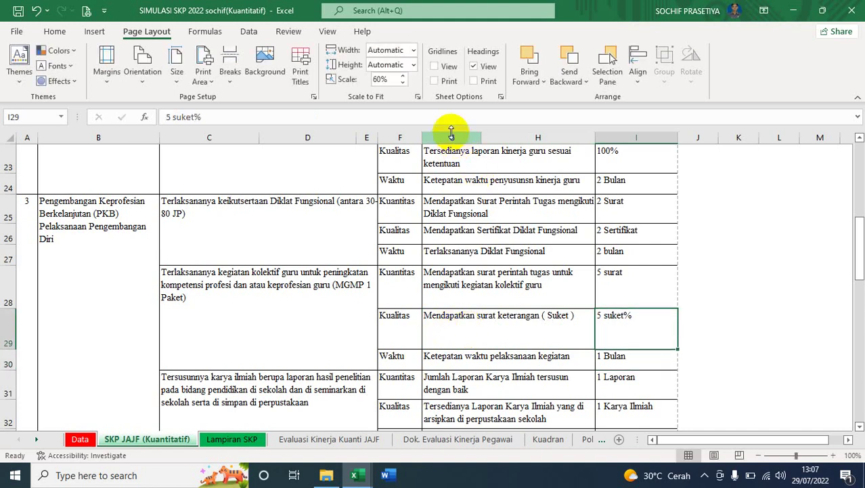
{"action": "key", "text": "F2"}
{"action": "key", "text": "BackSpace"}
{"action": "key", "text": "Return"}
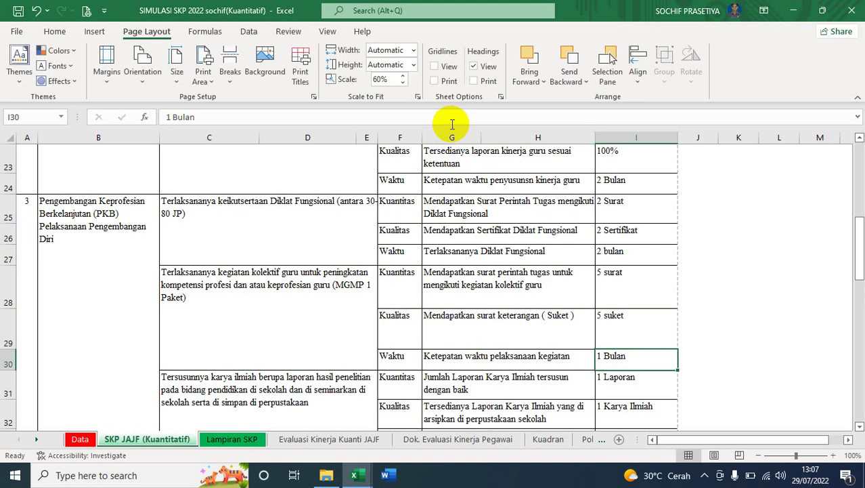
Set the Waktu target of the kegiatan kolektif guru work result to "12 Bulan"
{"action": "left_click", "coordinate": [171, 118]}
{"action": "key", "text": "Delete"}
{"action": "type", "text": "12"}
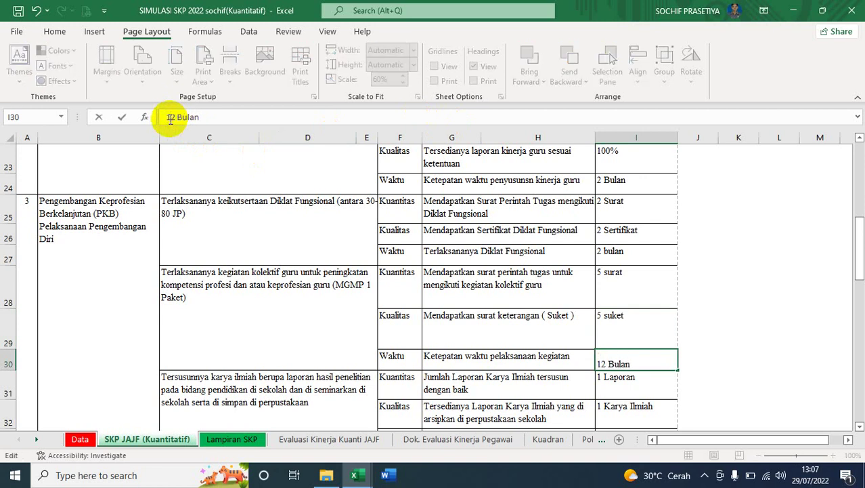
{"action": "key", "text": "Return"}
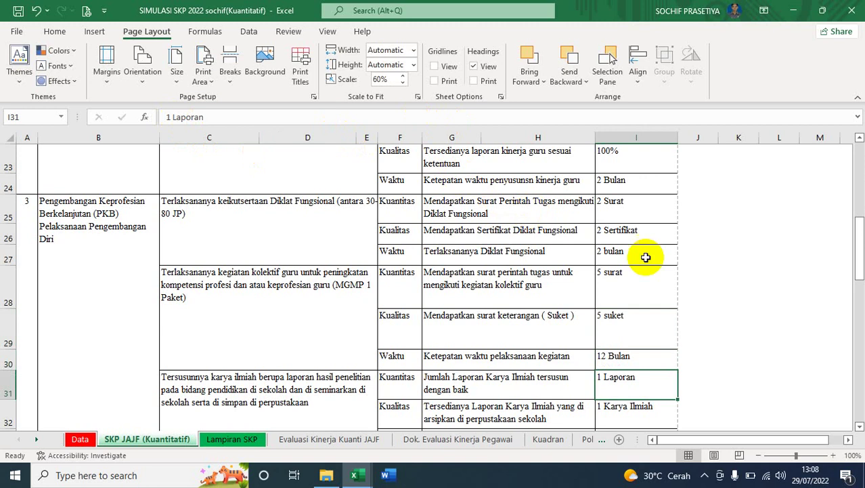
Clear the karya ilmiah work result under item 3 together with its aspects, indicators and targets
{"action": "left_click_drag", "start_coordinate": [857, 262], "coordinate": [860, 274]}
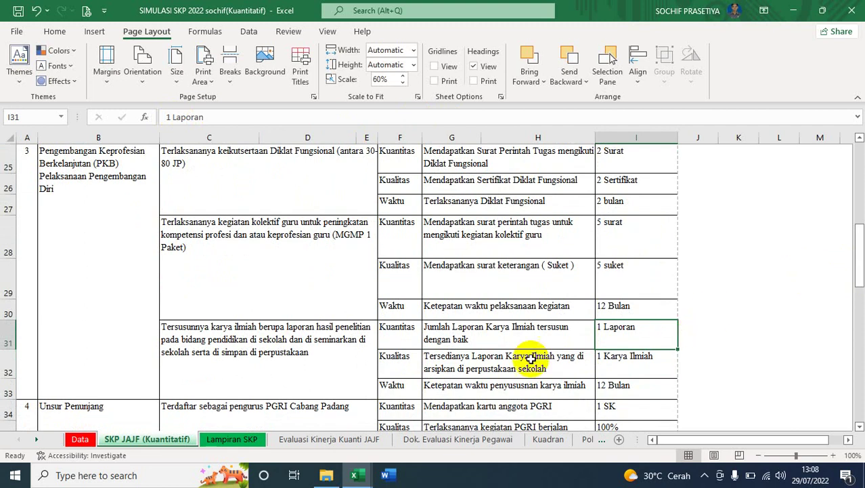
{"action": "left_click", "coordinate": [288, 352]}
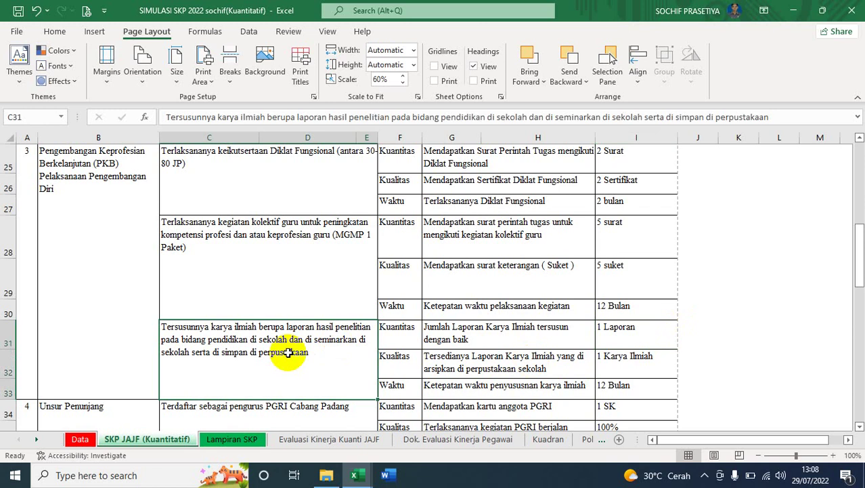
{"action": "key", "text": "shift+Right"}
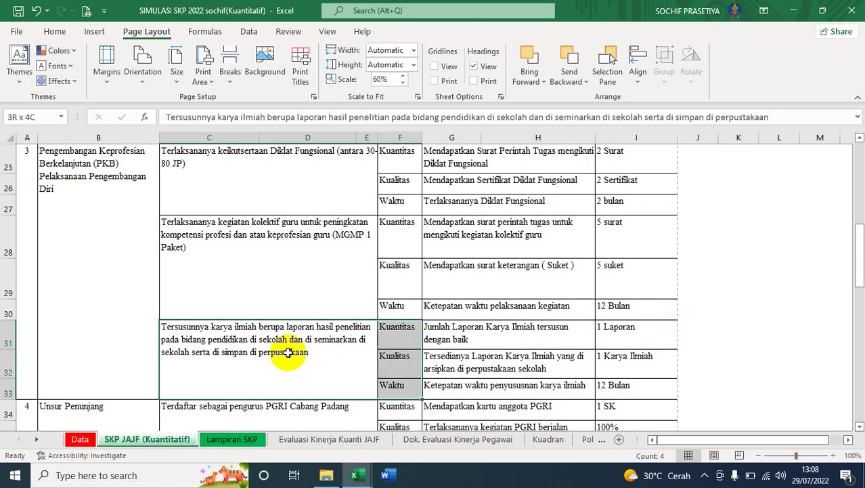
{"action": "key", "text": "shift+Right"}
{"action": "key", "text": "shift+Right"}
{"action": "key", "text": "shift+Right"}
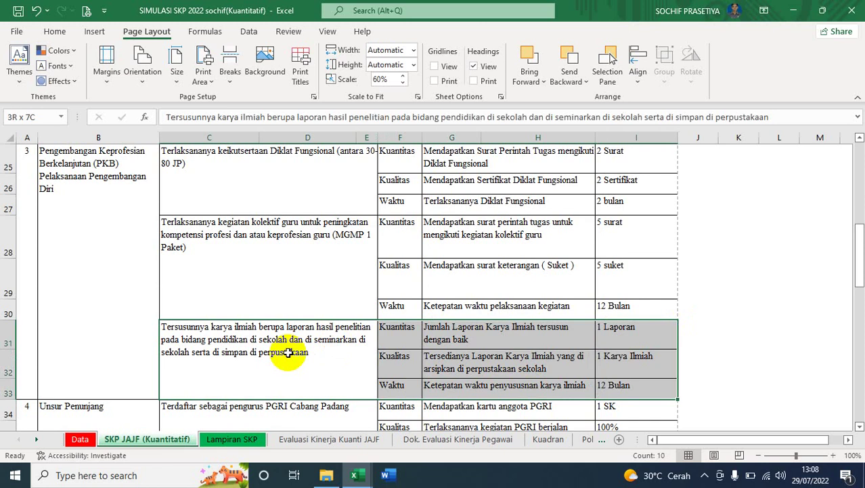
{"action": "key", "text": "Delete"}
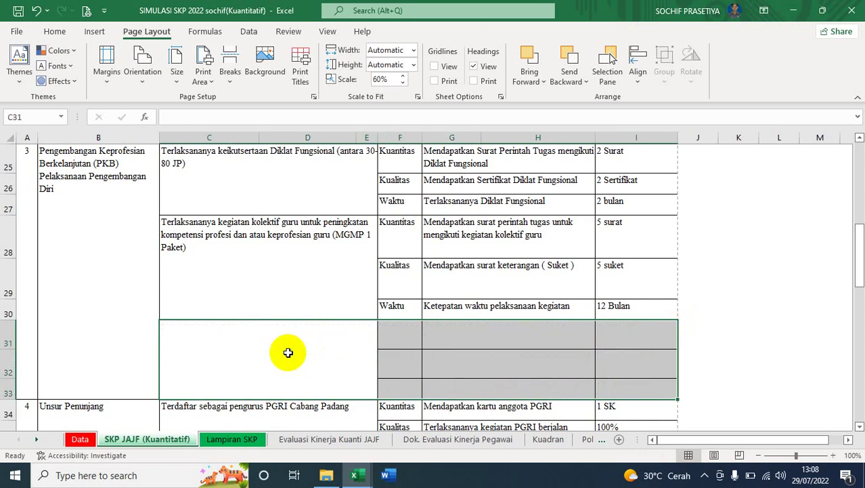
{"action": "key", "text": "ctrl+z"}
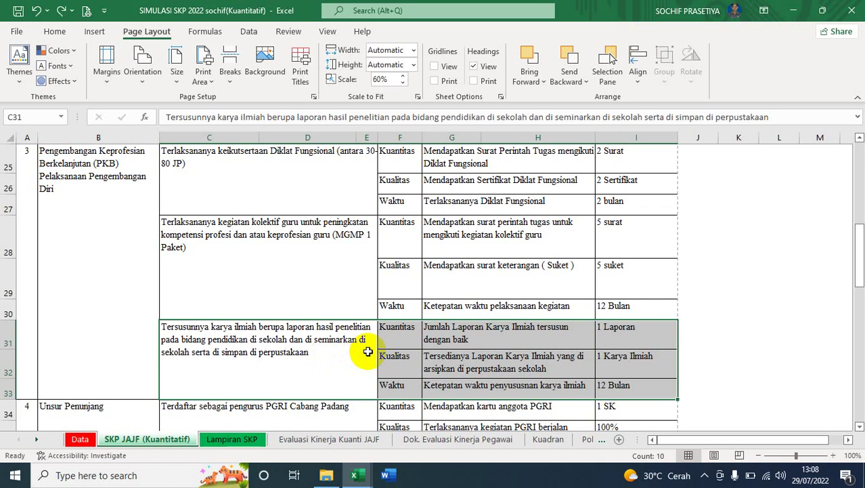
{"action": "key", "text": "Delete"}
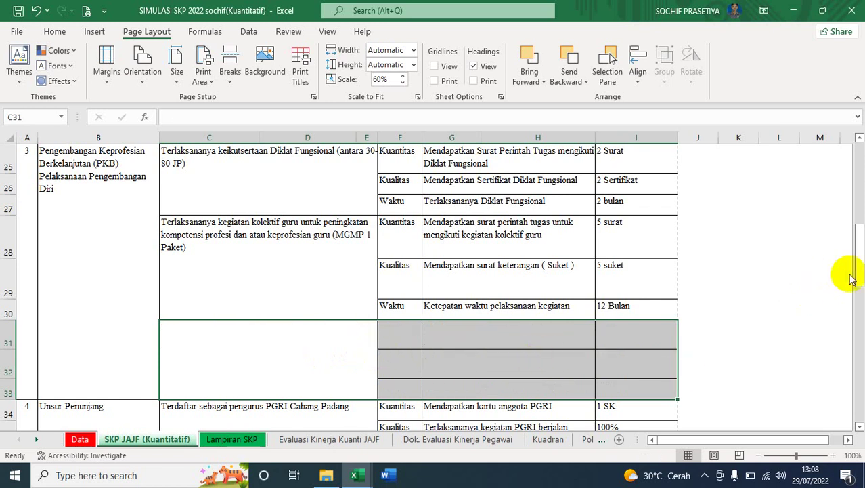
Change the Kuantitas indicator of the PGRI work result under item 4 to "Mendapatkan SK pengurus PGRI Cabang"
{"action": "left_click_drag", "start_coordinate": [860, 279], "coordinate": [859, 291]}
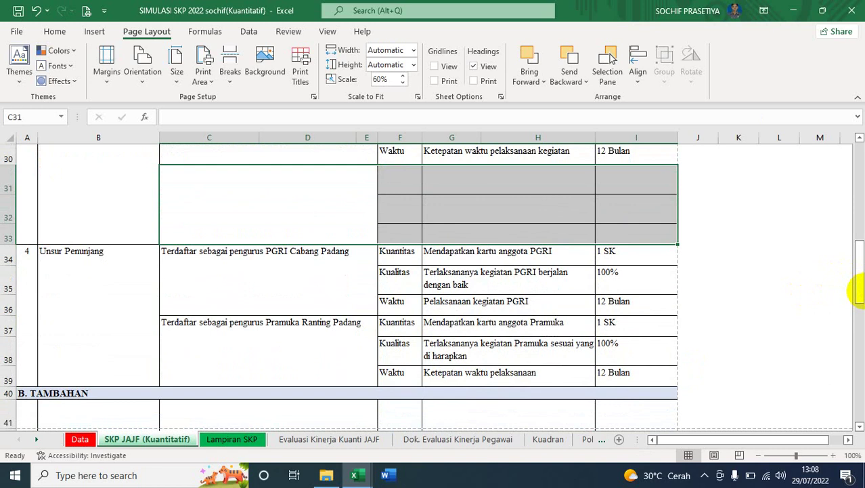
{"action": "left_click", "coordinate": [305, 262]}
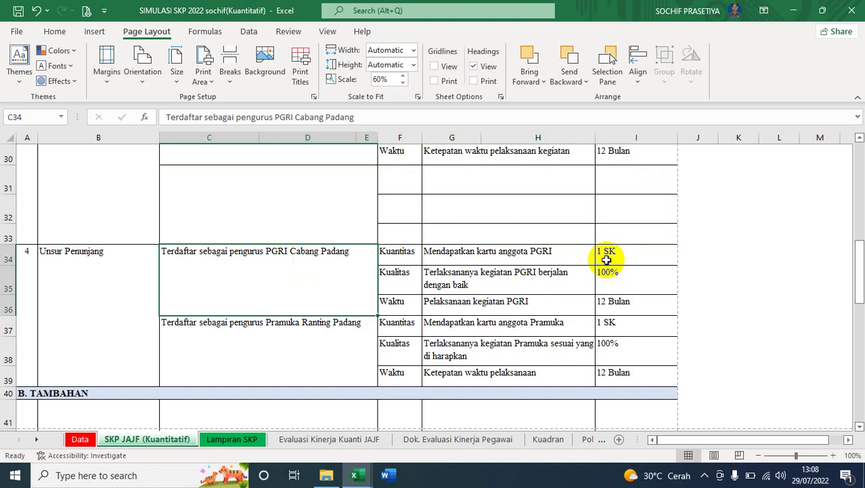
{"action": "left_click", "coordinate": [508, 253]}
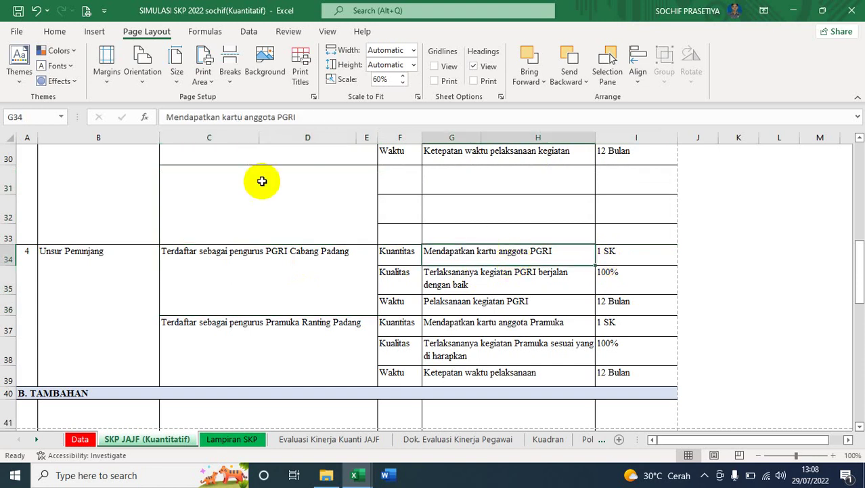
{"action": "left_click_drag", "start_coordinate": [278, 117], "coordinate": [222, 117]}
{"action": "type", "text": "SK peng"}
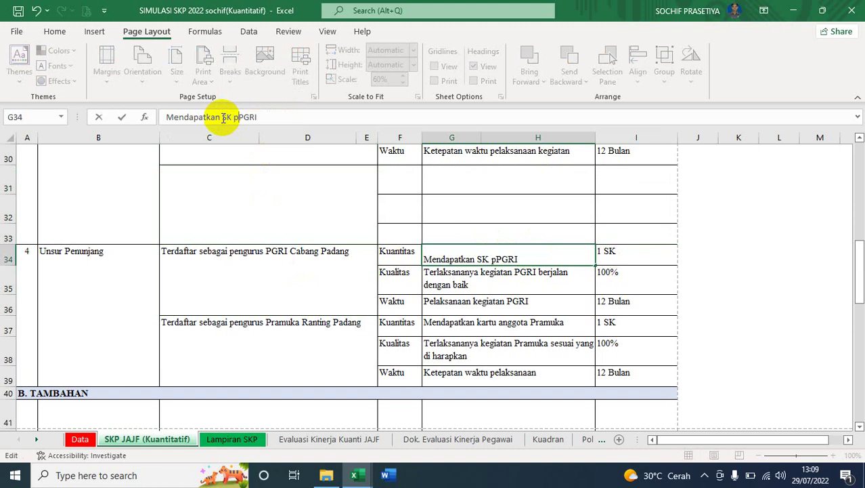
{"action": "type", "text": "urus"}
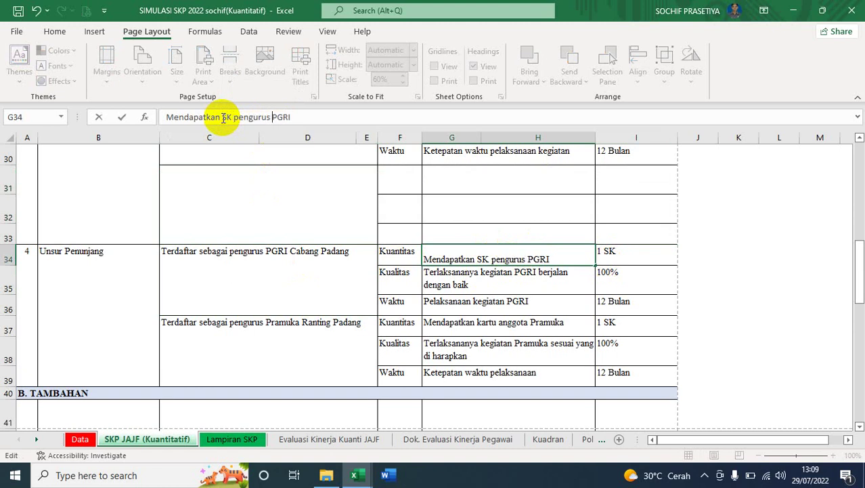
{"action": "key", "text": "End"}
{"action": "type", "text": "Cabang"}
{"action": "key", "text": "Return"}
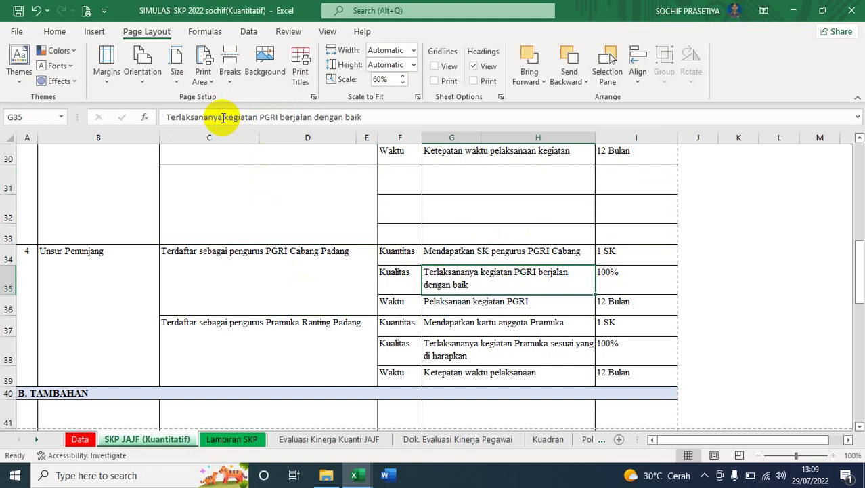
Change the Kuantitas indicator of the Pramuka work result to "Mendapatkan SK pengurus Pramuka kwartir ranting Padang" and heighten its row to fit the text
{"action": "key", "text": "Return"}
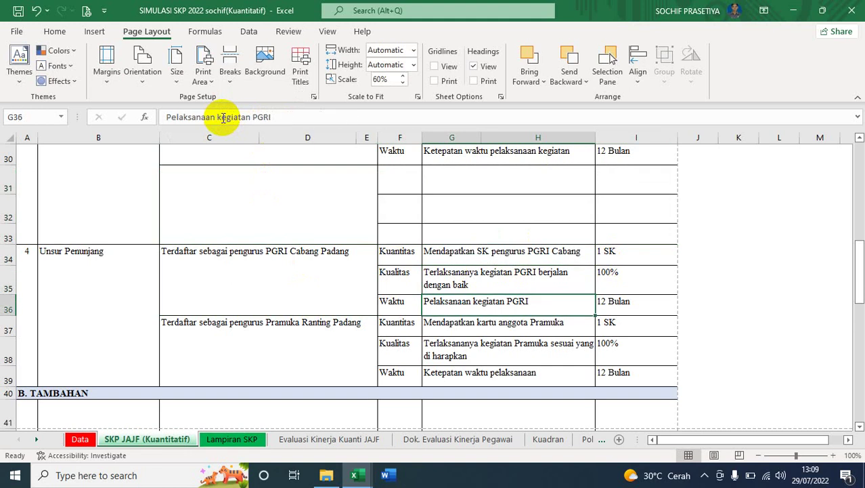
{"action": "key", "text": "Return"}
{"action": "key", "text": "Left"}
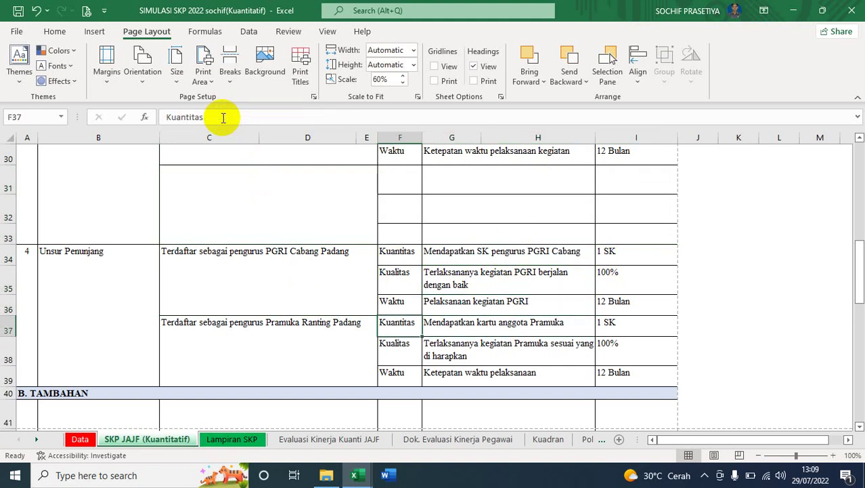
{"action": "left_click", "coordinate": [280, 344]}
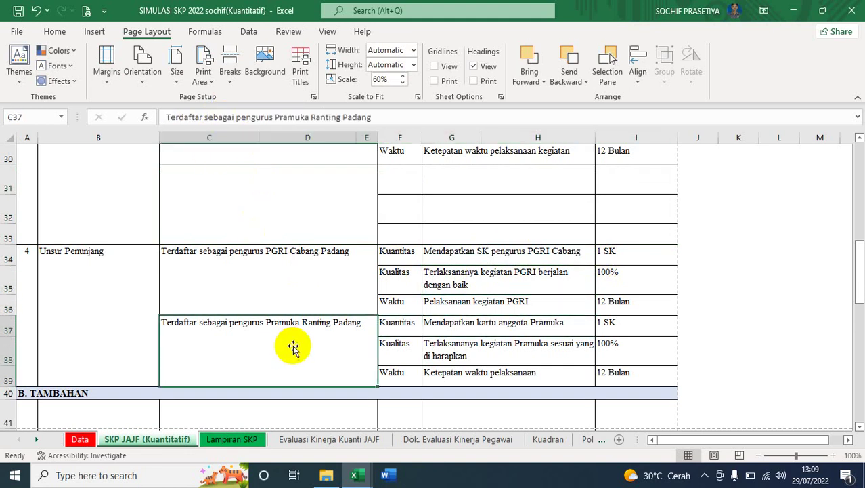
{"action": "left_click", "coordinate": [456, 328]}
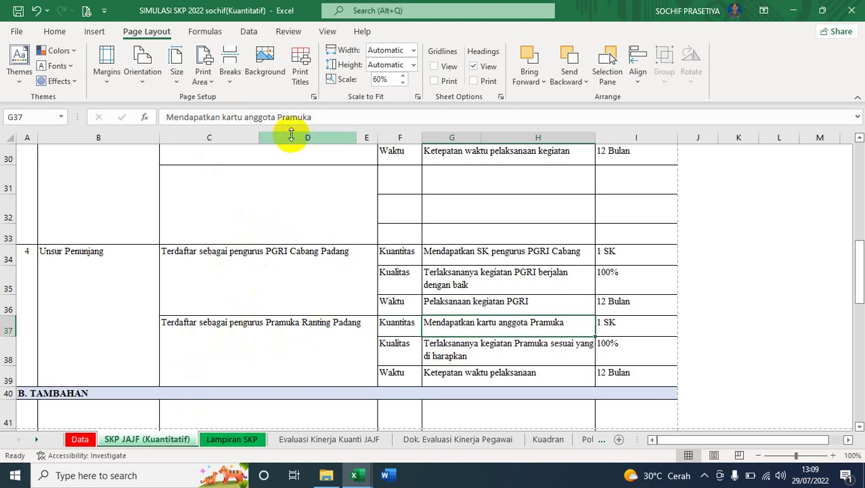
{"action": "left_click_drag", "start_coordinate": [277, 119], "coordinate": [225, 115]}
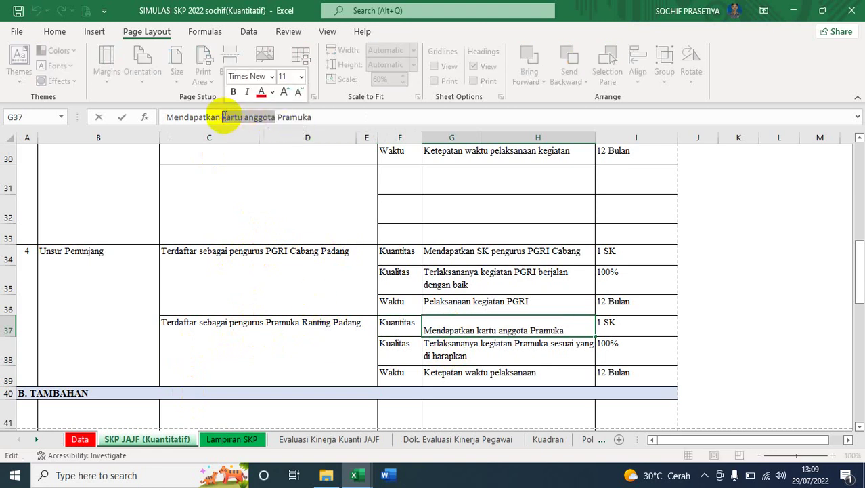
{"action": "type", "text": "SK pengurus"}
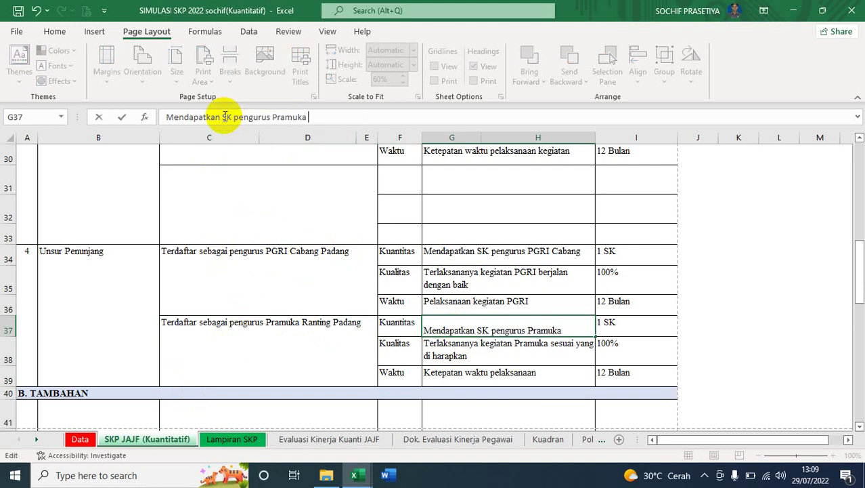
{"action": "type", "text": " Pramuka kwartir ranting"}
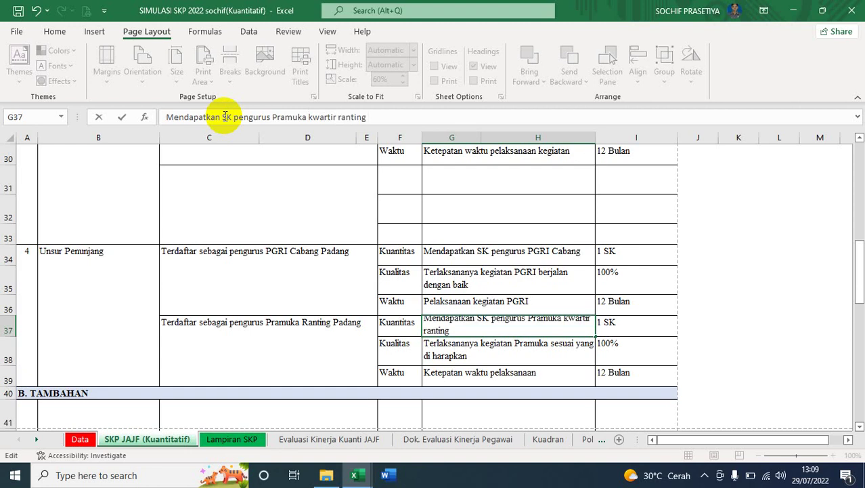
{"action": "type", "text": " Padang"}
{"action": "key", "text": "Return"}
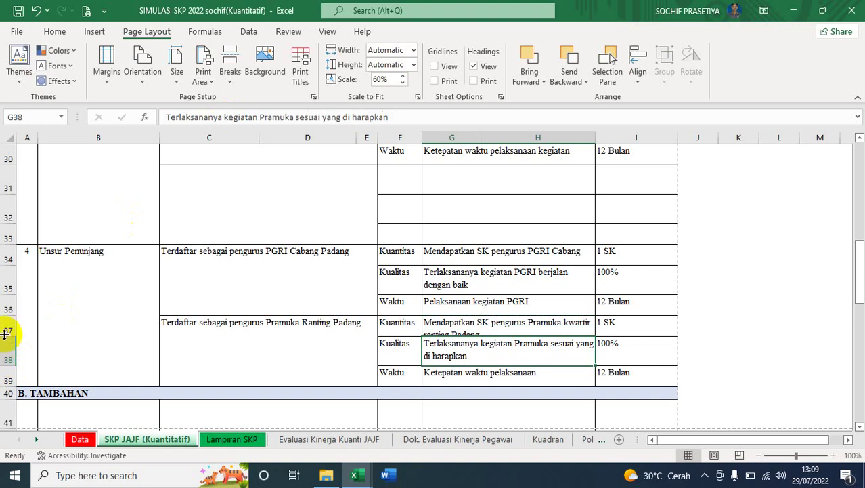
{"action": "left_click_drag", "start_coordinate": [7, 337], "coordinate": [3, 346]}
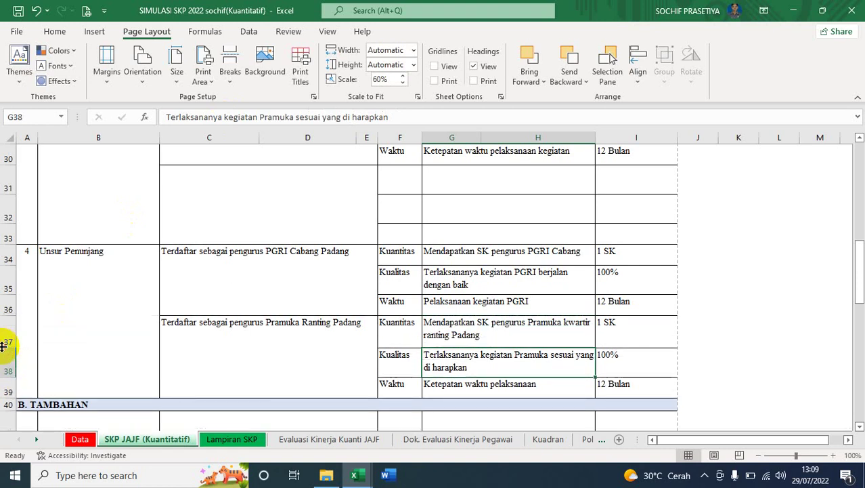
Hide the empty rows 31 to 33 above the Unsur Penunjang item
{"action": "left_click_drag", "start_coordinate": [5, 182], "coordinate": [2, 234]}
{"action": "right_click", "coordinate": [3, 233]}
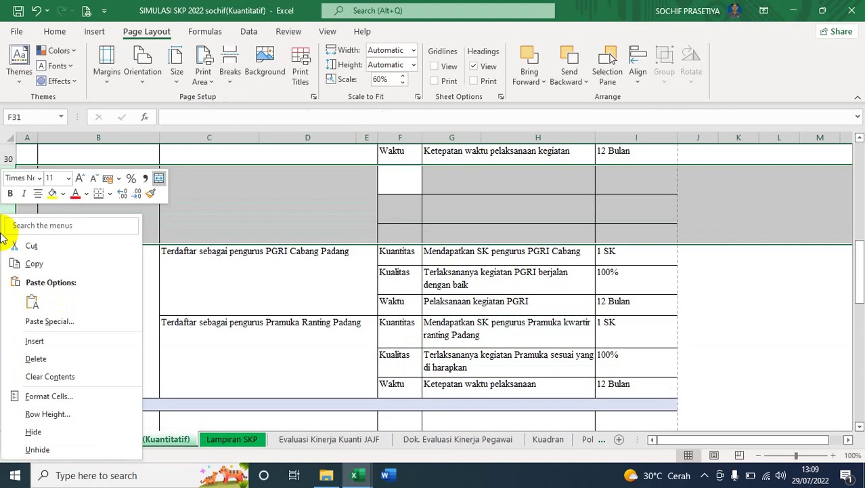
{"action": "left_click", "coordinate": [33, 431]}
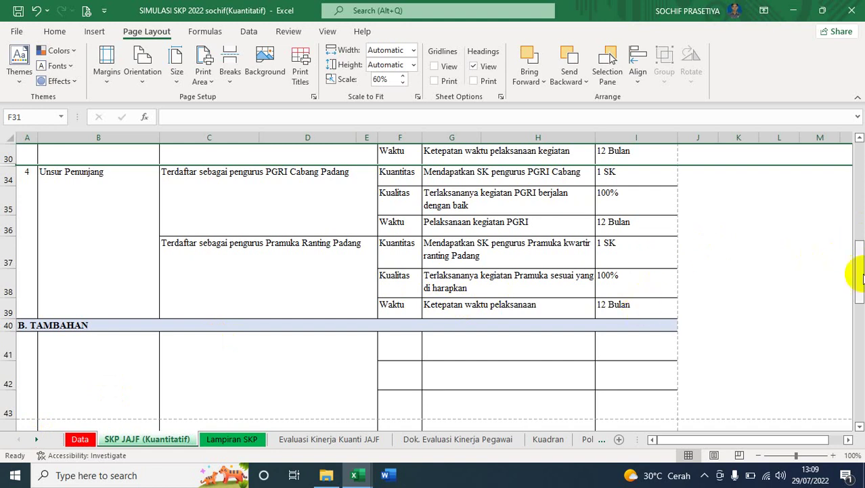
Select the empty rows 44 to 46 in the B. TAMBAHAN section
{"action": "left_click_drag", "start_coordinate": [856, 270], "coordinate": [860, 297]}
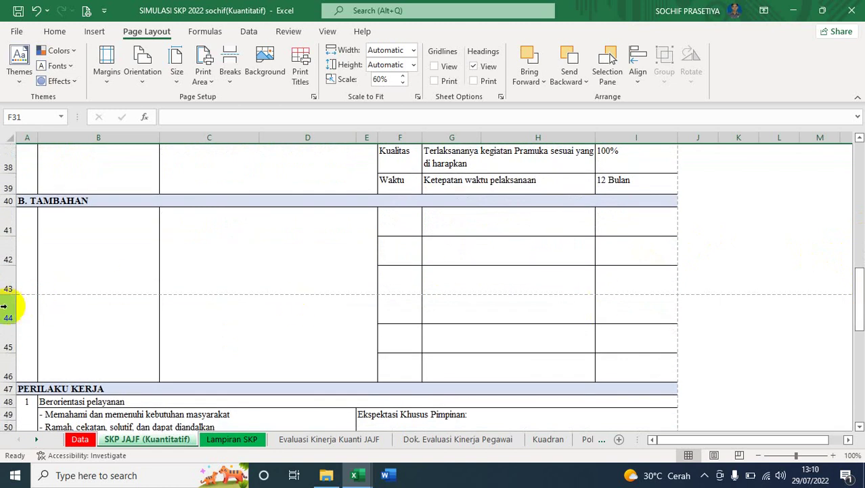
{"action": "left_click_drag", "start_coordinate": [8, 308], "coordinate": [2, 366]}
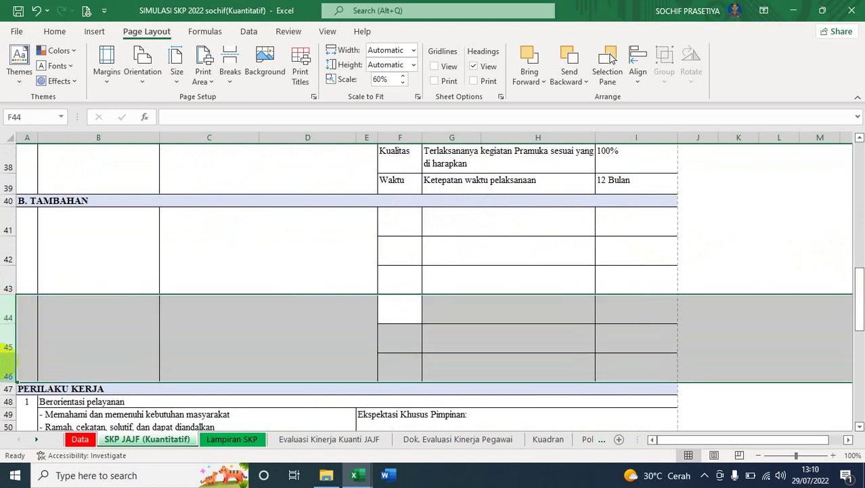
{"action": "right_click", "coordinate": [2, 366]}
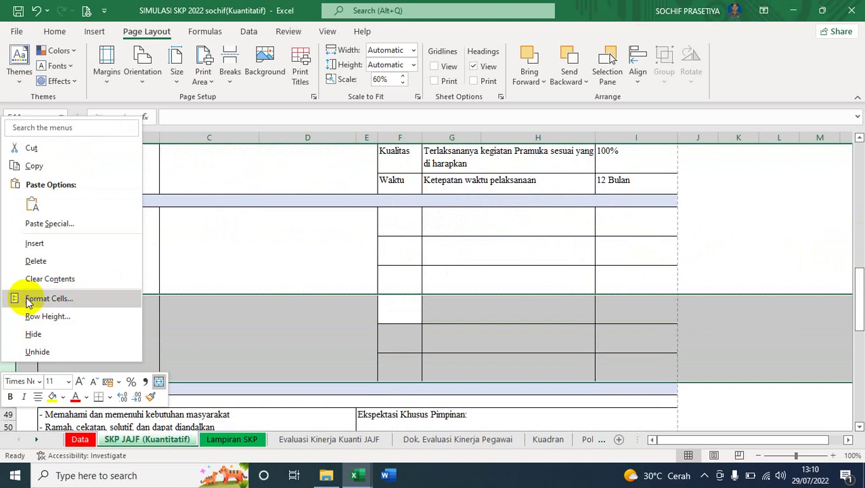
{"action": "key", "text": "Escape"}
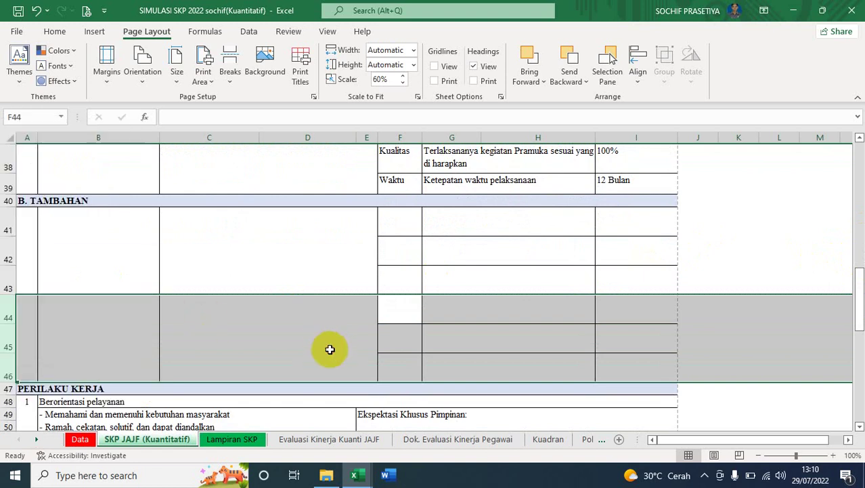
Open the workbook "SIMULASI SKP 2022 JA-JF guru (Kuantitatif)" from Downloads, examine its B. TAMBAHAN section on the SKP JAJF sheet, and return to the sochif workbook
{"action": "left_click", "coordinate": [327, 474]}
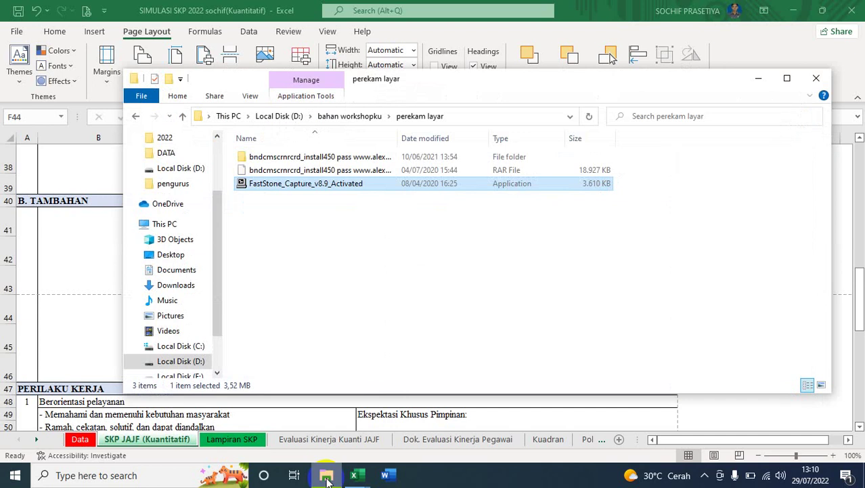
{"action": "left_click", "coordinate": [178, 287]}
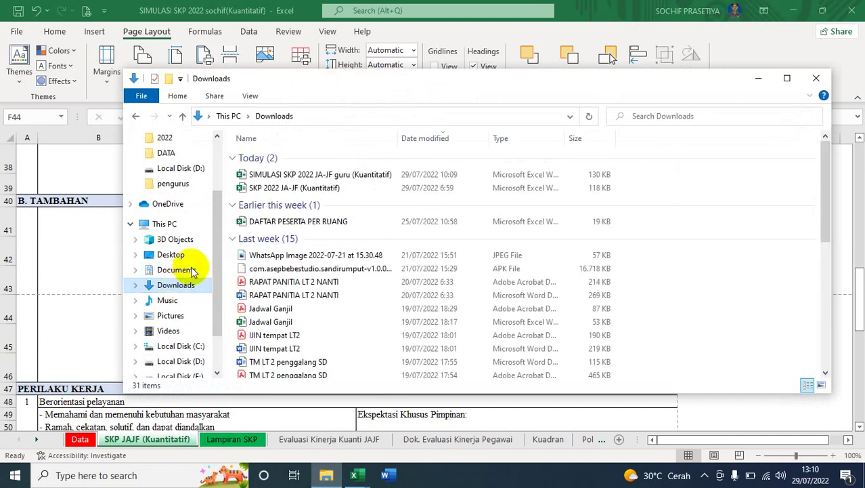
{"action": "left_click", "coordinate": [295, 178]}
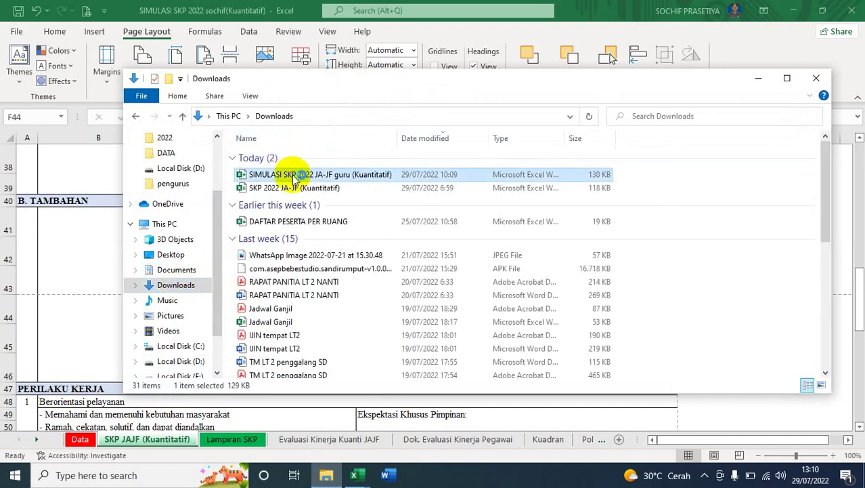
{"action": "double_click", "coordinate": [293, 175]}
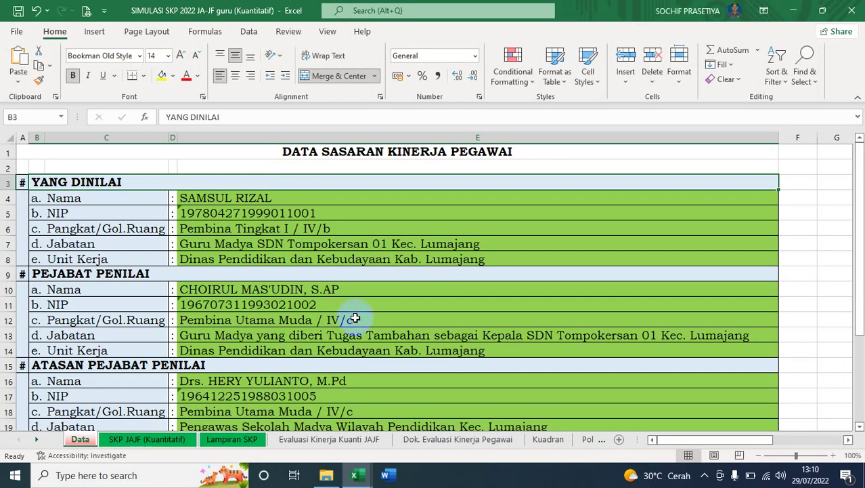
{"action": "left_click", "coordinate": [145, 441]}
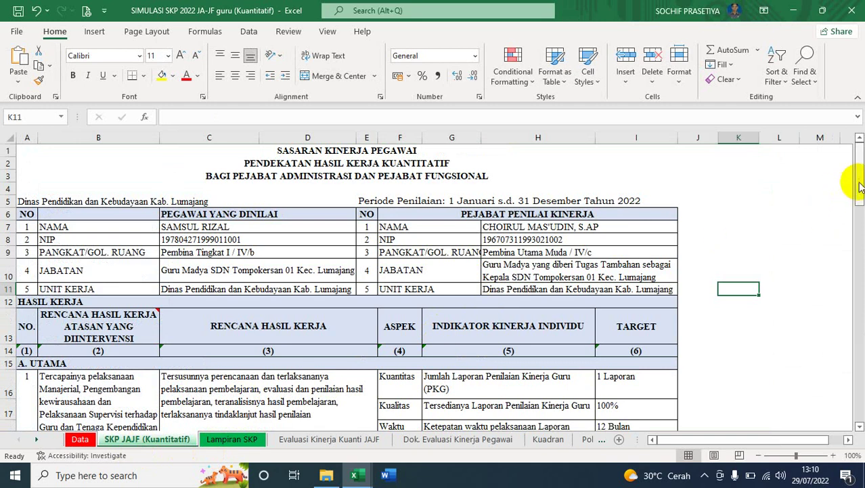
{"action": "left_click_drag", "start_coordinate": [857, 181], "coordinate": [859, 279]}
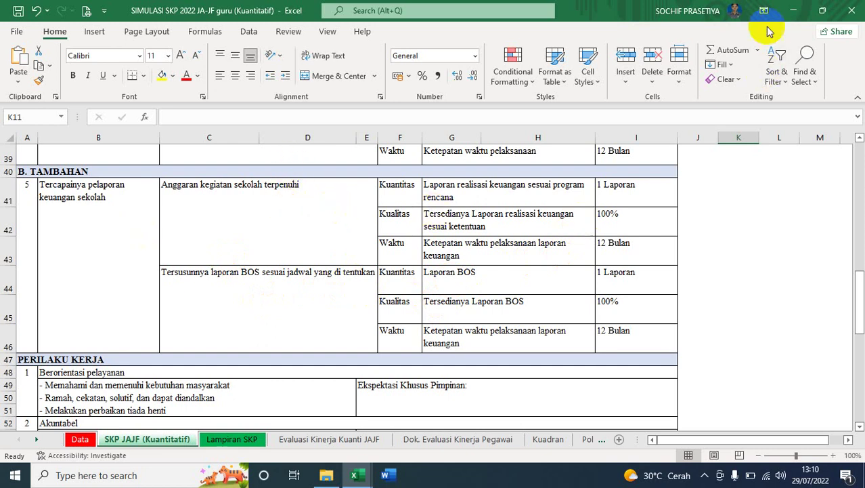
{"action": "left_click", "coordinate": [795, 15]}
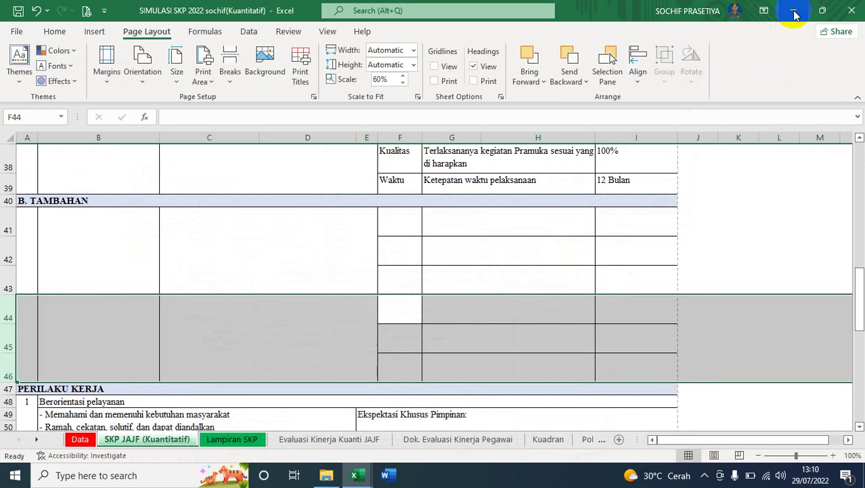
Hide the selected empty rows 44 to 46 of the B. TAMBAHAN section
{"action": "right_click", "coordinate": [6, 312]}
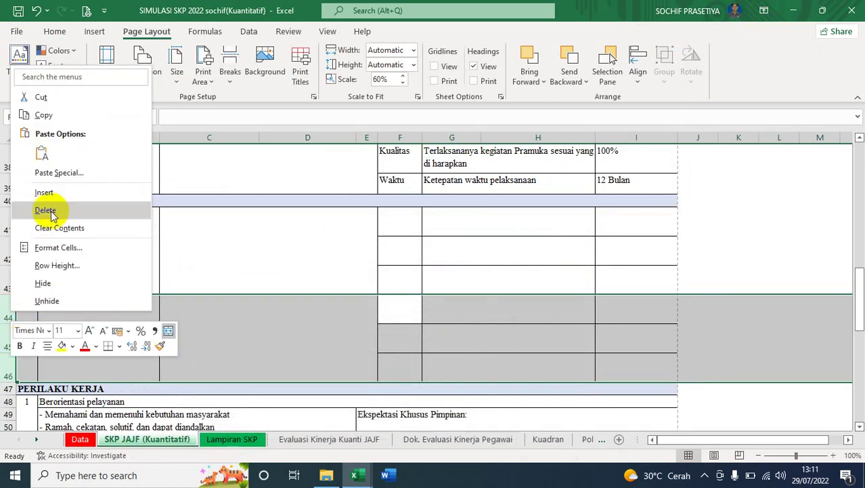
{"action": "left_click", "coordinate": [44, 283]}
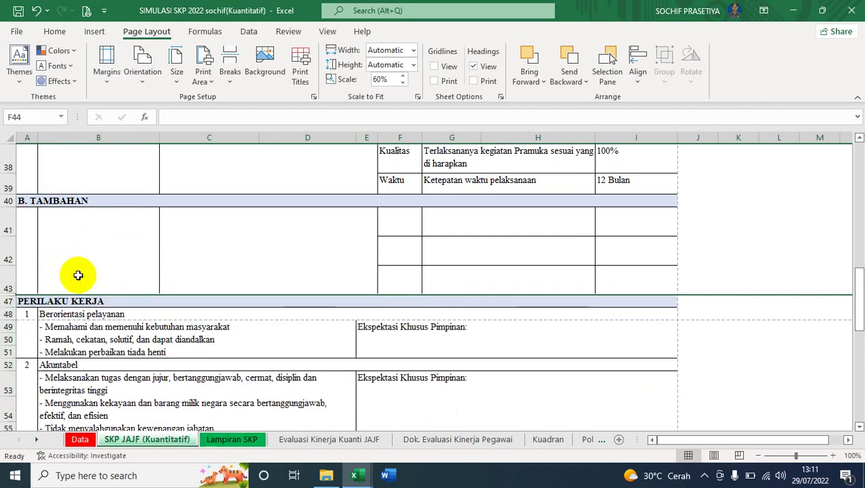
{"action": "left_click_drag", "start_coordinate": [10, 293], "coordinate": [8, 301]}
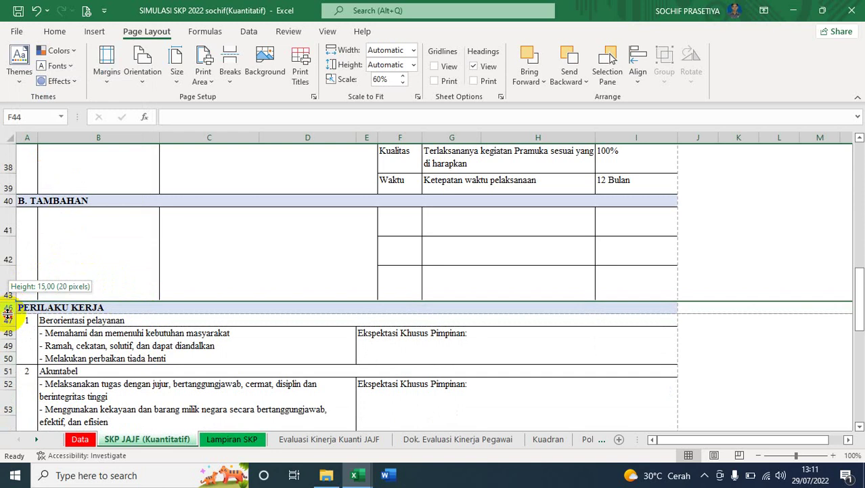
{"action": "double_click", "coordinate": [8, 300]}
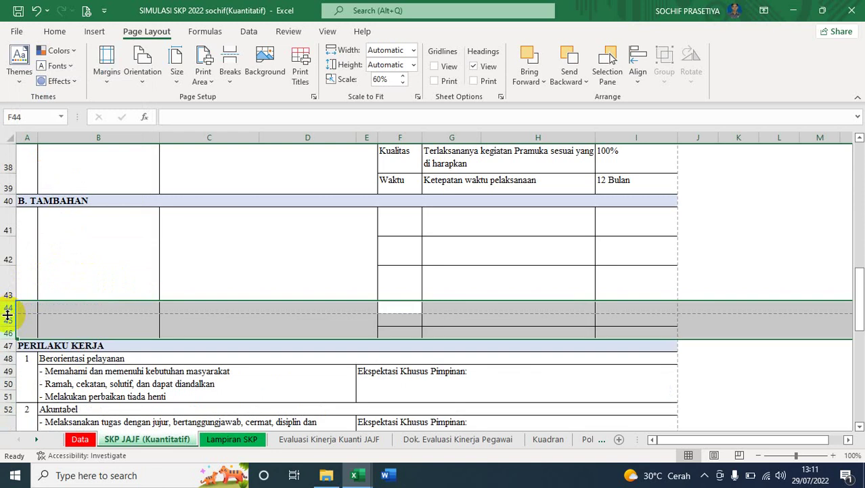
{"action": "key", "text": "ctrl+z"}
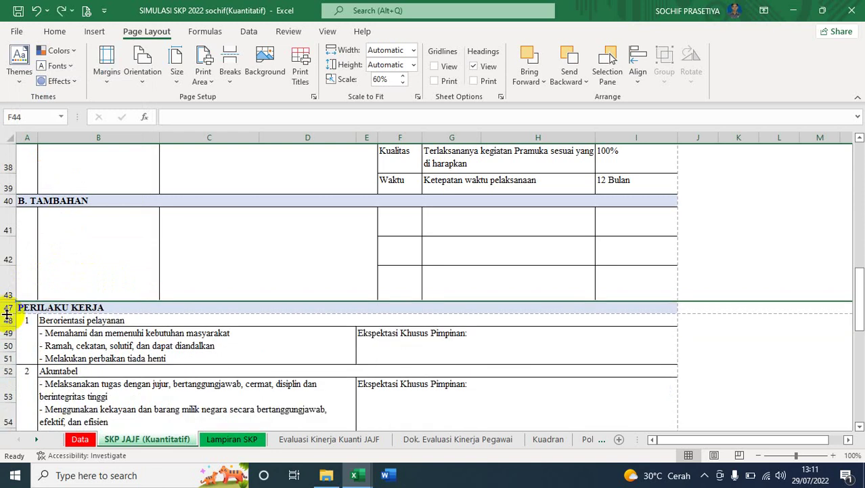
{"action": "key", "text": "ctrl+z"}
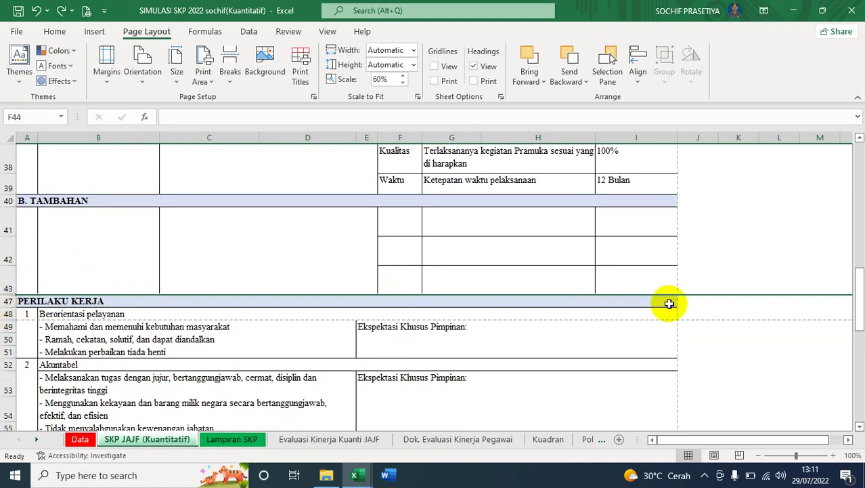
Examine the PERILAKU KERJA section, comparing the behaviours with their Ekspektasi Khusus Pimpinan entries from Berorientasi pelayanan through Loyal
{"action": "left_click", "coordinate": [858, 318]}
{"action": "left_click_drag", "start_coordinate": [857, 319], "coordinate": [857, 332]}
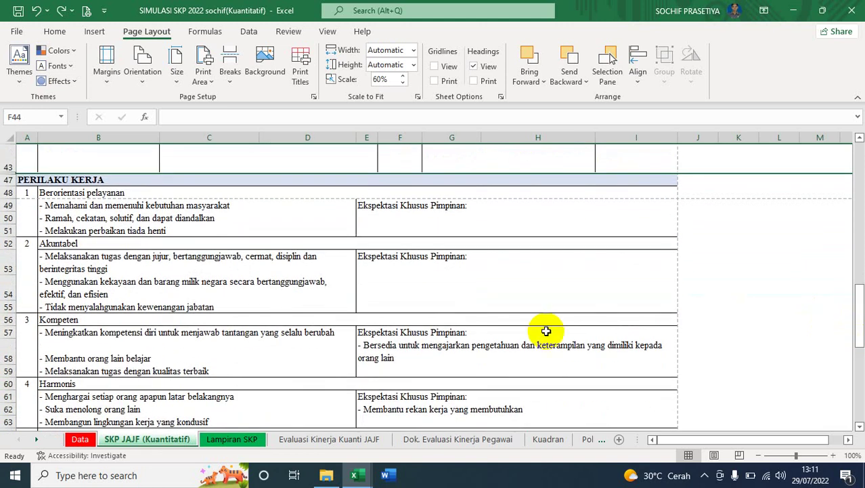
{"action": "left_click_drag", "start_coordinate": [199, 210], "coordinate": [199, 261]}
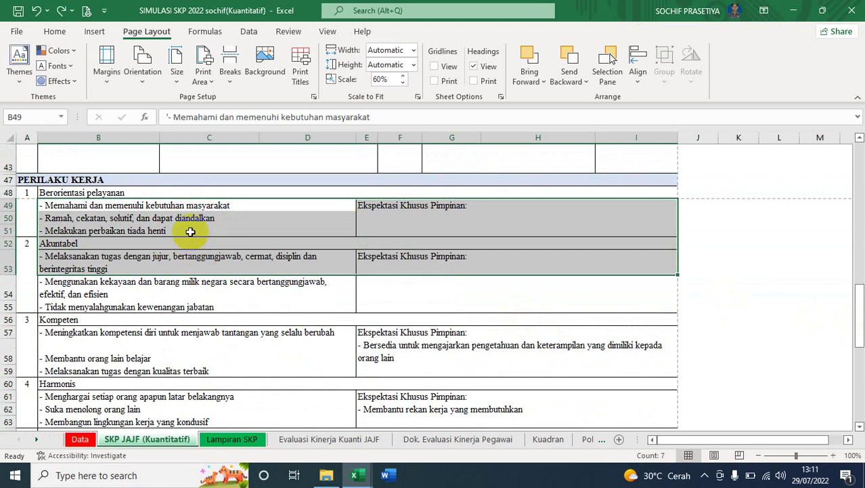
{"action": "left_click", "coordinate": [190, 232]}
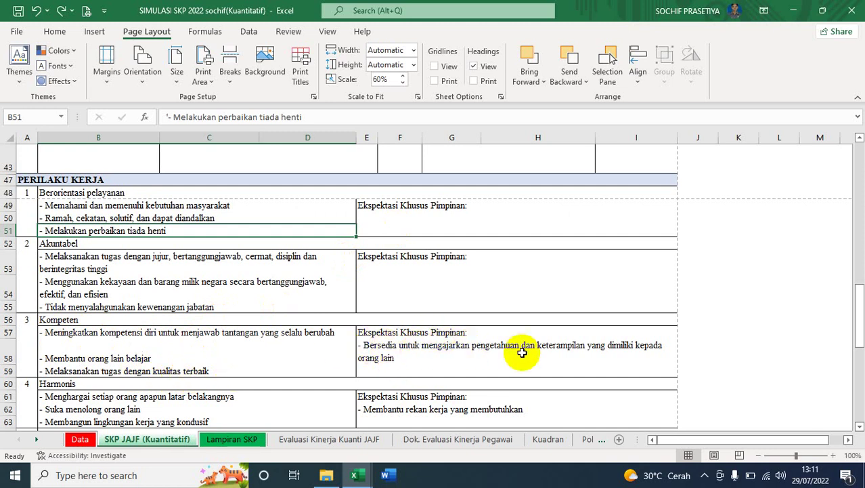
{"action": "left_click", "coordinate": [397, 363]}
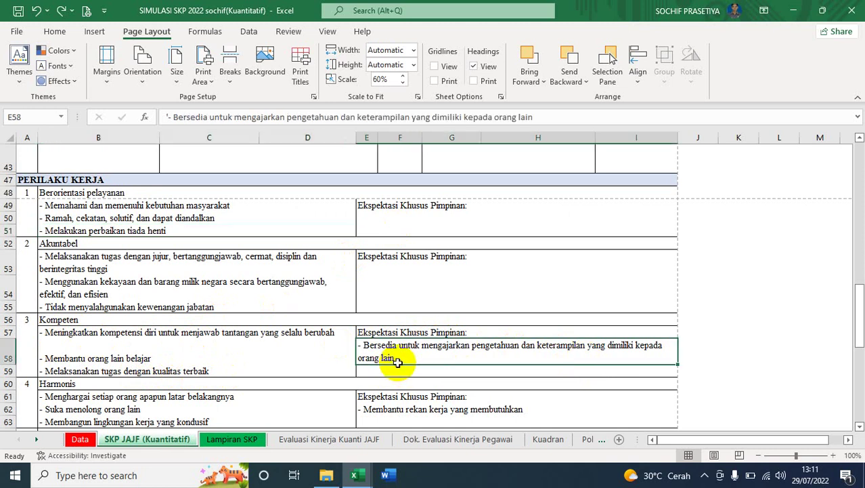
{"action": "left_click", "coordinate": [859, 427]}
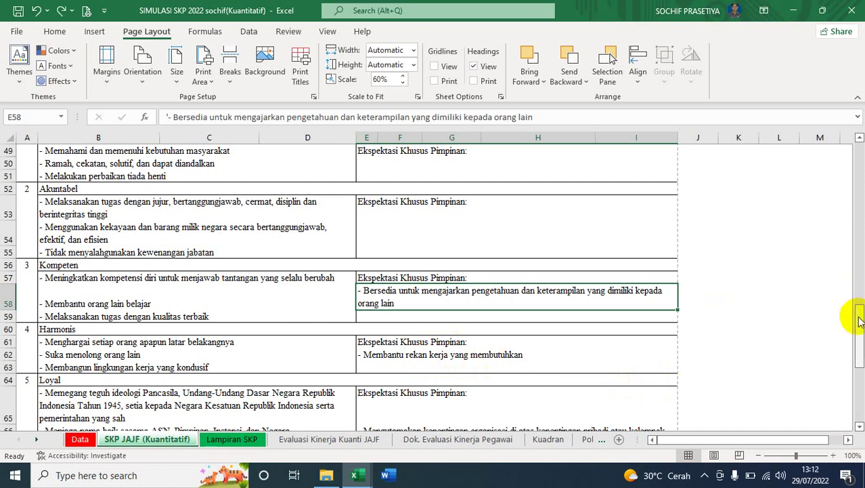
{"action": "scroll", "coordinate": [858, 308], "scroll_direction": "up", "scroll_amount": 1}
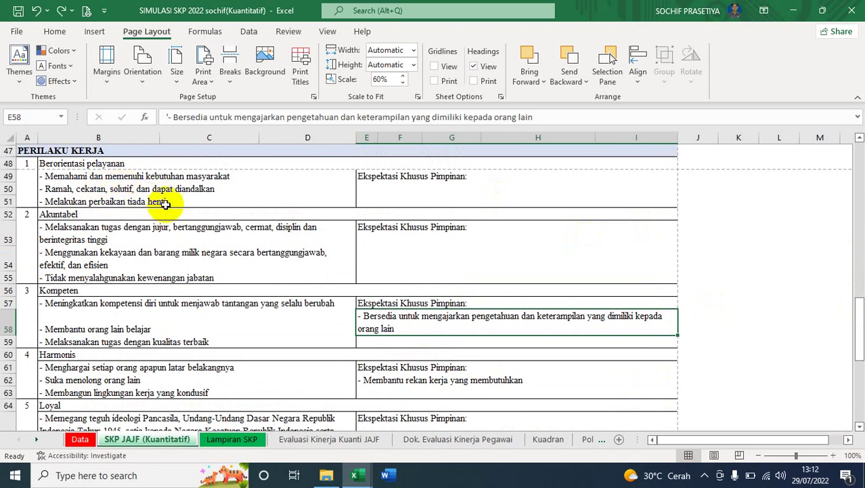
{"action": "left_click", "coordinate": [369, 189]}
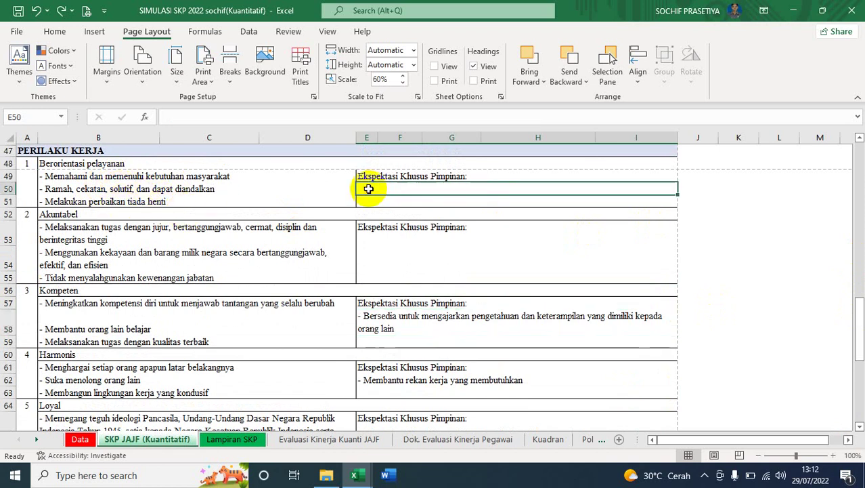
{"action": "type", "text": "- Selal"}
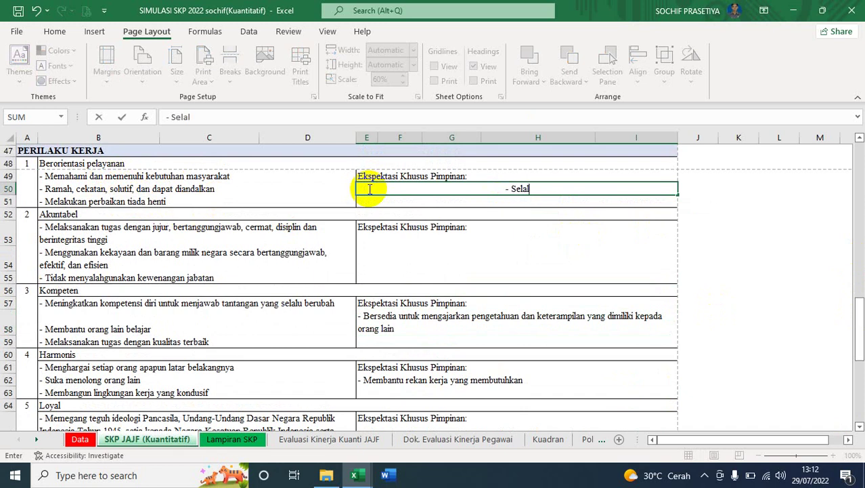
{"action": "type", "text": "u b"}
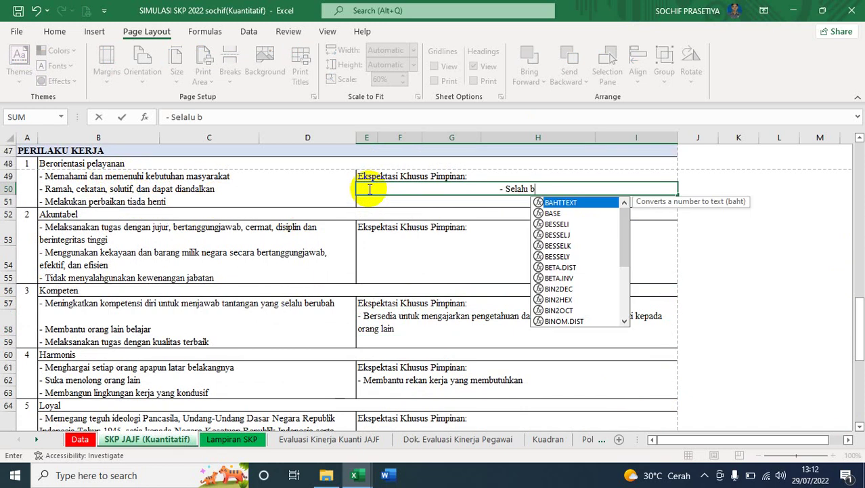
{"action": "type", "text": "e"}
{"action": "key", "text": "BackSpace"}
{"action": "key", "text": "BackSpace"}
{"action": "key", "text": "BackSpace"}
{"action": "key", "text": "BackSpace"}
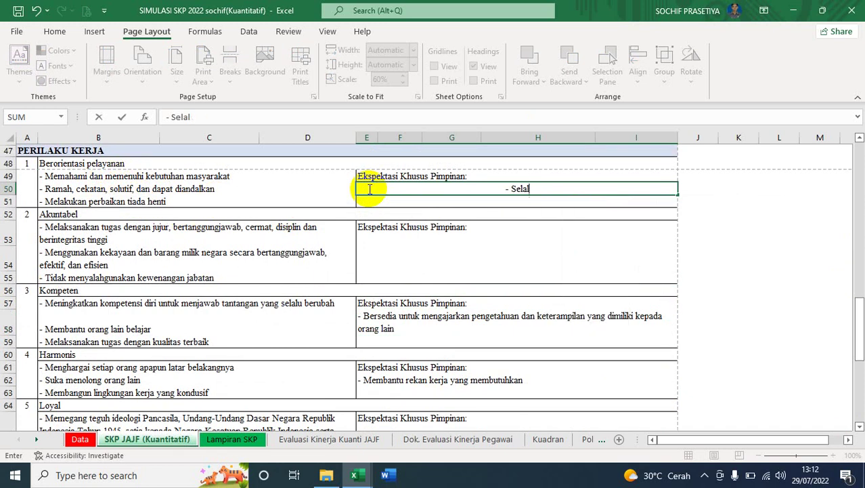
{"action": "key", "text": "BackSpace"}
{"action": "key", "text": "BackSpace"}
{"action": "key", "text": "BackSpace"}
{"action": "key", "text": "BackSpace"}
{"action": "key", "text": "BackSpace"}
{"action": "key", "text": "BackSpace"}
{"action": "key", "text": "BackSpace"}
Enter "- Bersedia untuk melakukan kegiatan program 5 S ( Senyum, Salam, Sapa, Sopan dan Santun )" as the Berorientasi pelayanan expectation in E50
{"action": "type", "text": "- Bersedia untuk mengajarkan pengetahuan dan keterampilan yang dimiliki kepada orang lain"}
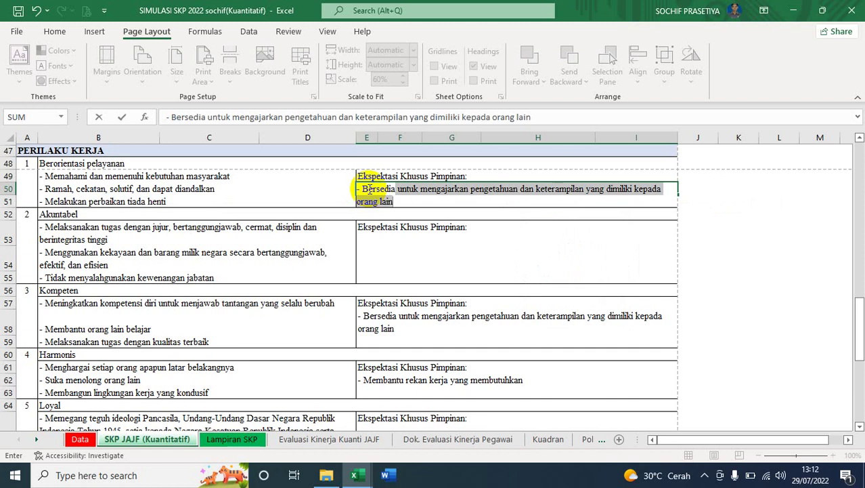
{"action": "key", "text": "shift+Right"}
{"action": "key", "text": "shift+Right"}
{"action": "key", "text": "shift+Right"}
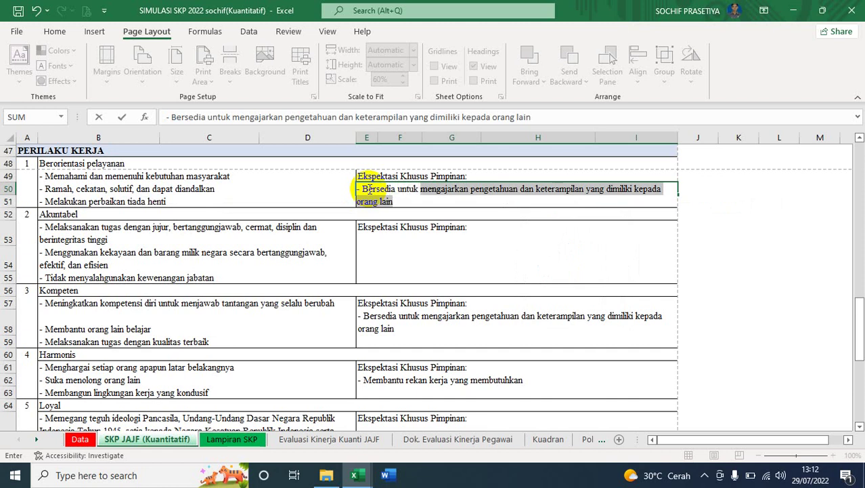
{"action": "type", "text": "melakukan"}
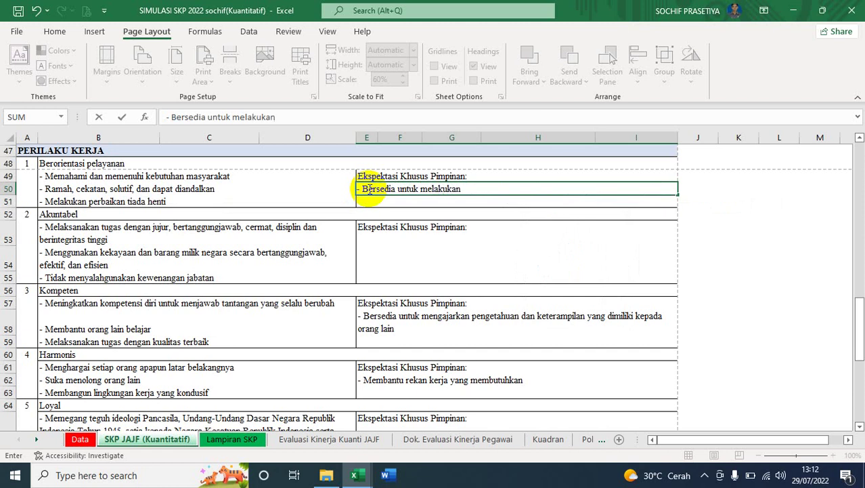
{"action": "type", "text": " kegiatan"}
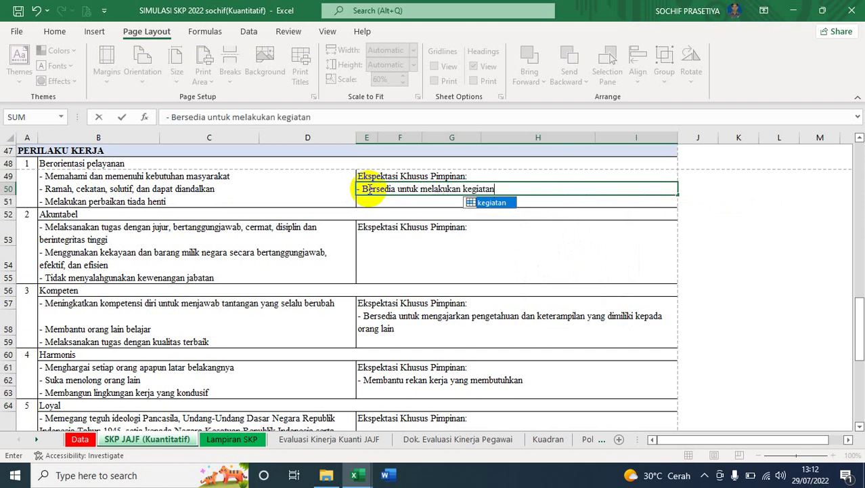
{"action": "key", "text": "Escape"}
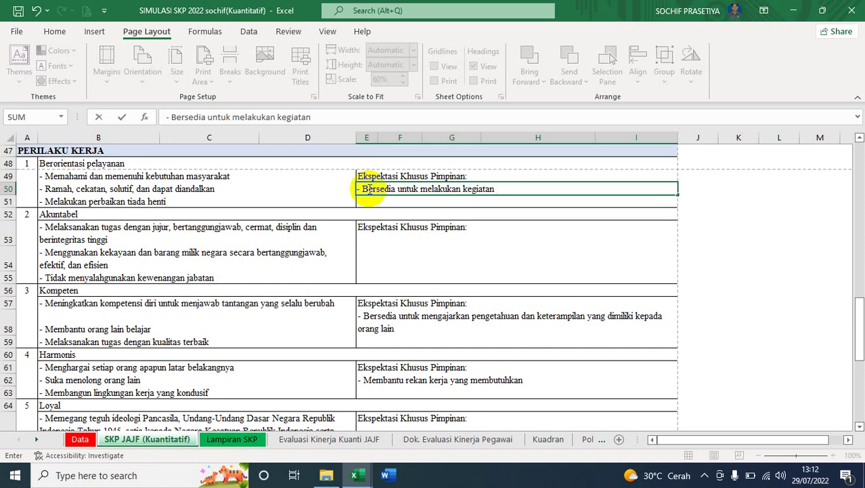
{"action": "type", "text": "pro"}
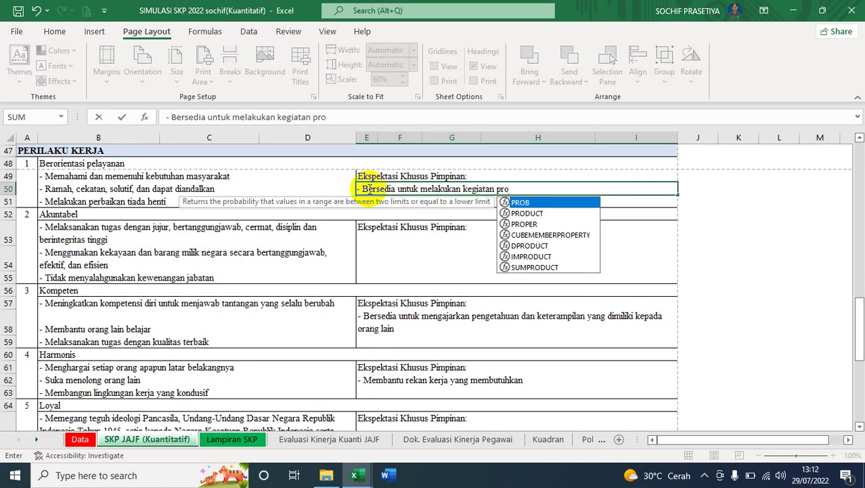
{"action": "type", "text": "gram 5 S"}
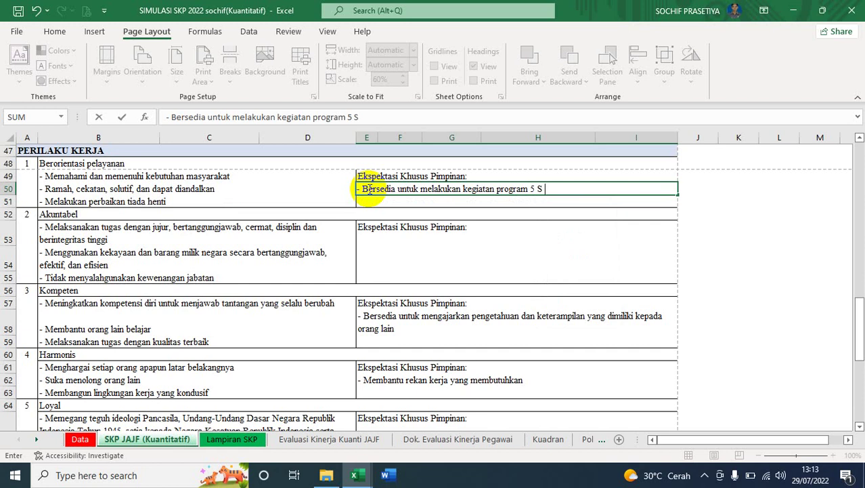
{"action": "type", "text": " ( Senyum, Salam,"}
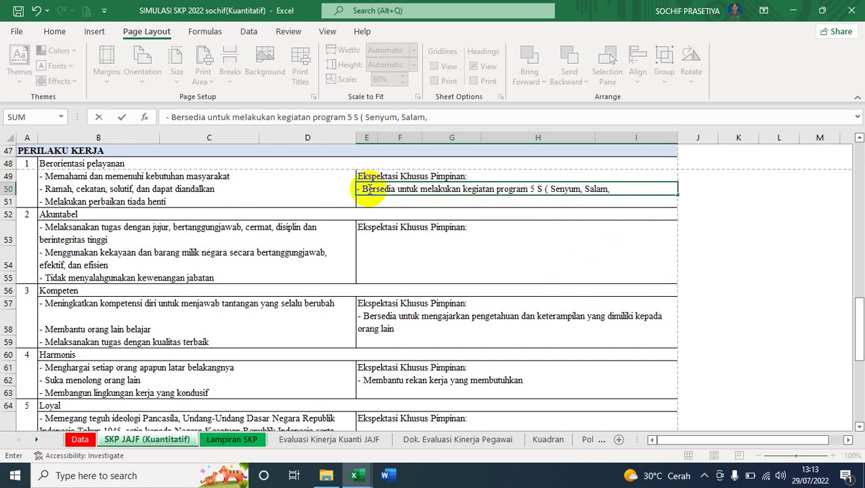
{"action": "type", "text": " Sapa, Sopan"}
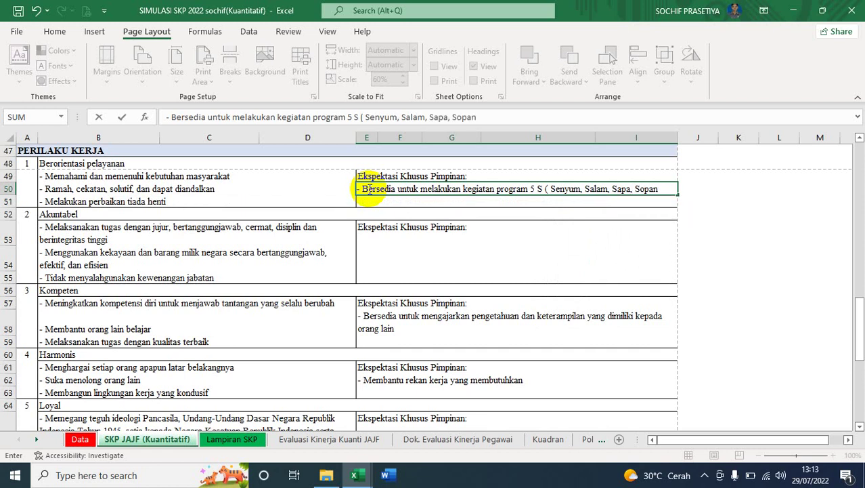
{"action": "type", "text": " dan Sa"}
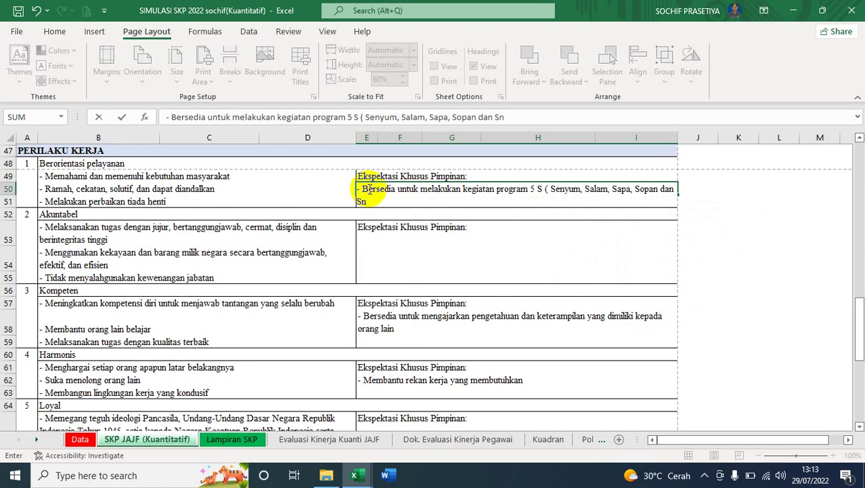
{"action": "type", "text": "ntun )"}
{"action": "key", "text": "Return"}
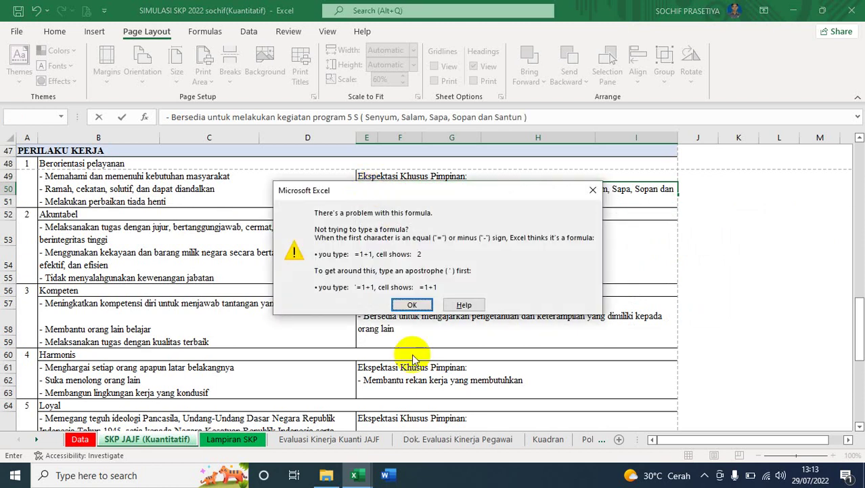
Remove the spaces just inside the parentheses of the E50 entry and store it as text with a leading apostrophe
{"action": "left_click", "coordinate": [413, 305]}
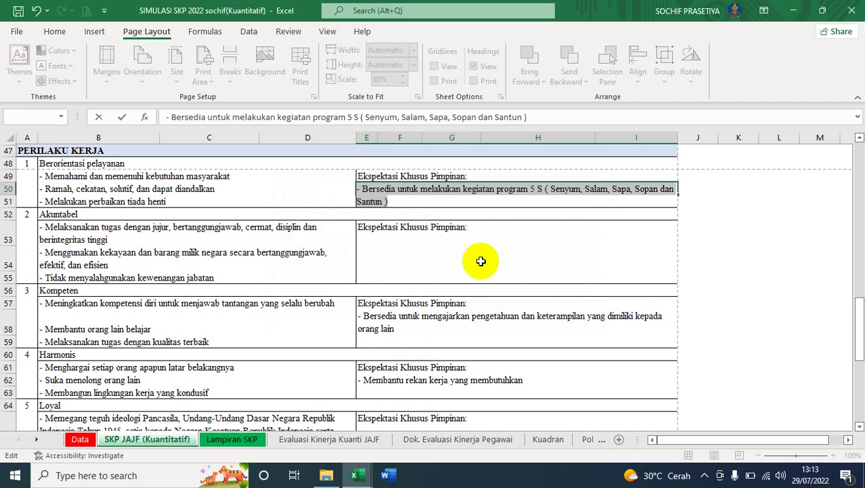
{"action": "left_click", "coordinate": [477, 202]}
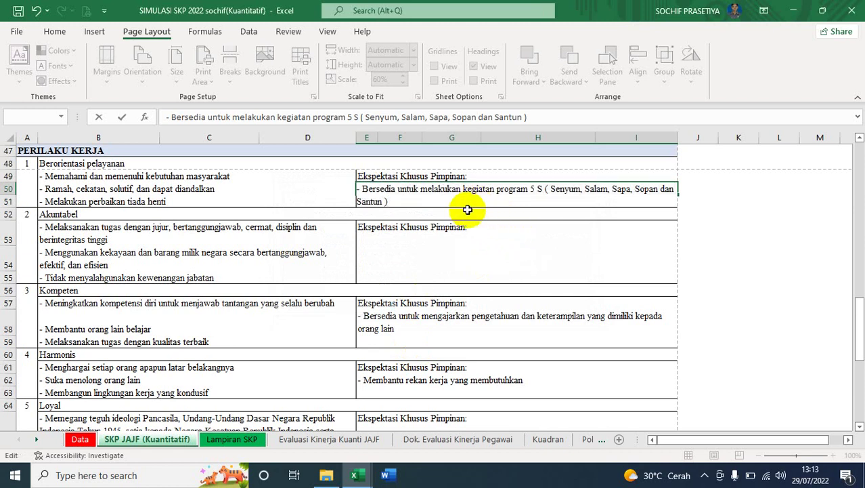
{"action": "key", "text": "BackSpace"}
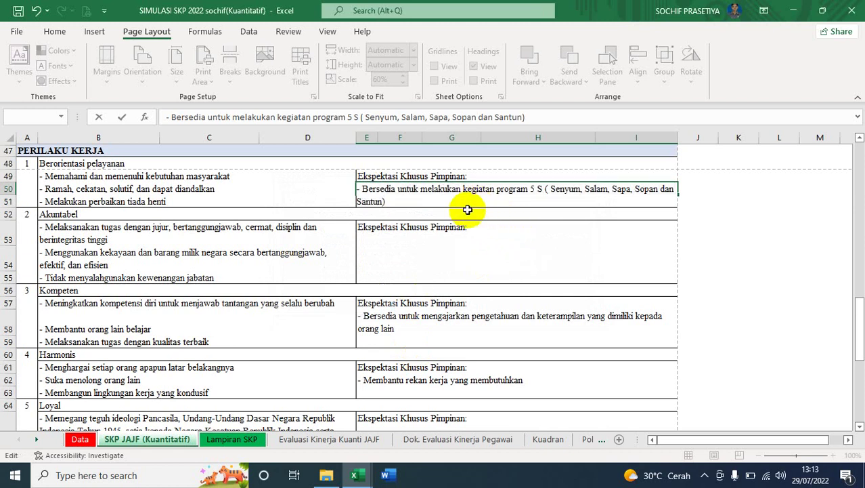
{"action": "left_click", "coordinate": [551, 192]}
{"action": "key", "text": "BackSpace"}
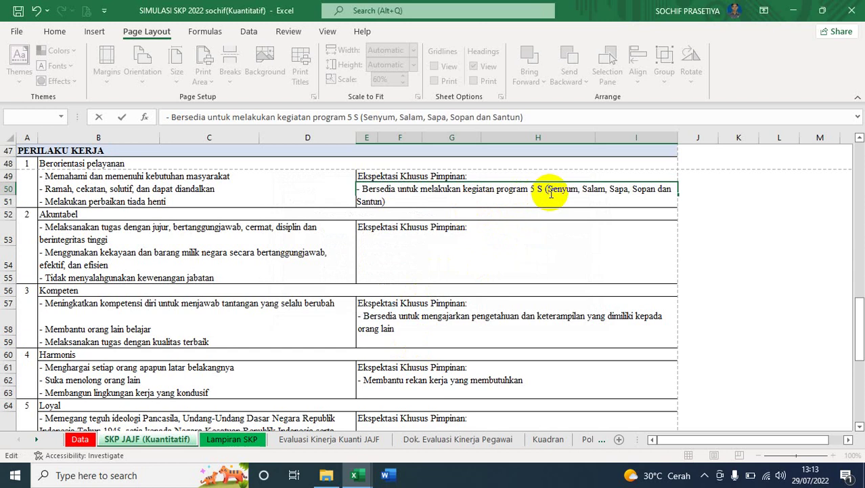
{"action": "left_click", "coordinate": [166, 117]}
{"action": "type", "text": "'"}
{"action": "key", "text": "Return"}
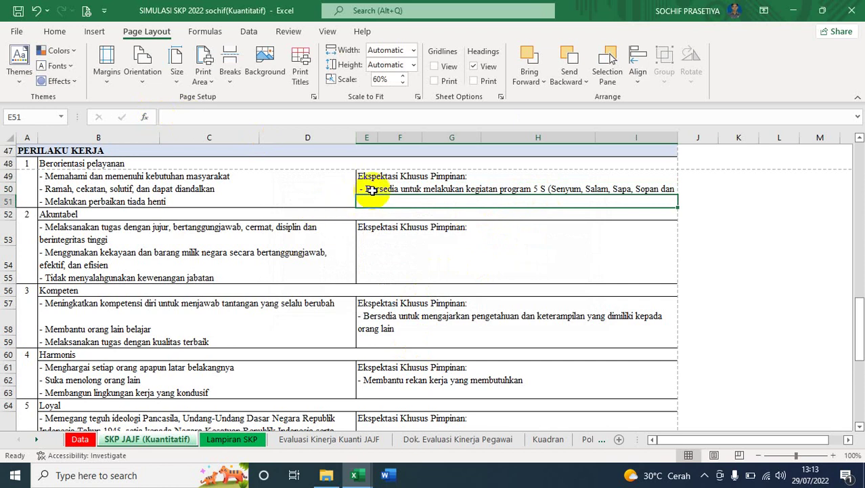
Left-align the Berorientasi pelayanan expectation in E50 and increase the height of row 50 to fit both text lines
{"action": "left_click", "coordinate": [372, 190]}
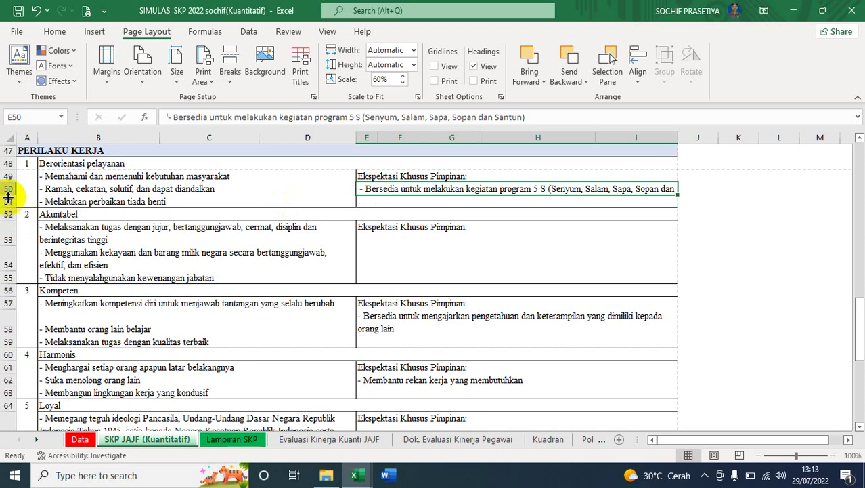
{"action": "left_click_drag", "start_coordinate": [7, 195], "coordinate": [6, 206]}
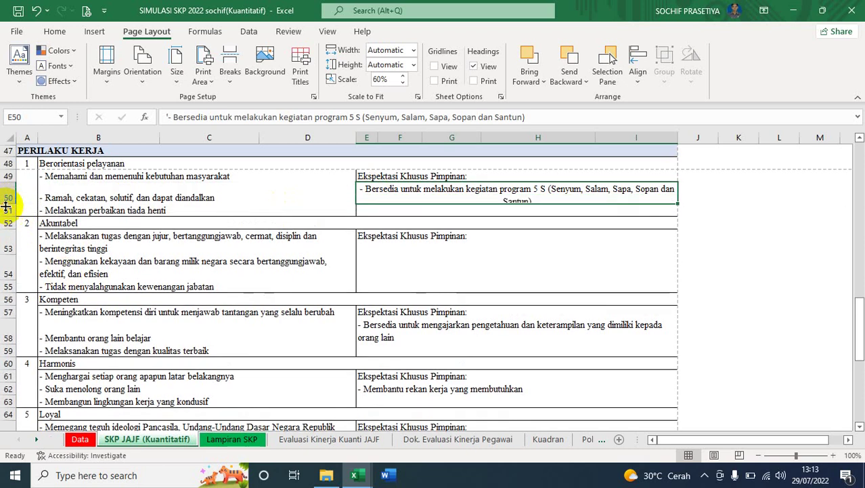
{"action": "left_click", "coordinate": [54, 34]}
{"action": "left_click", "coordinate": [219, 75]}
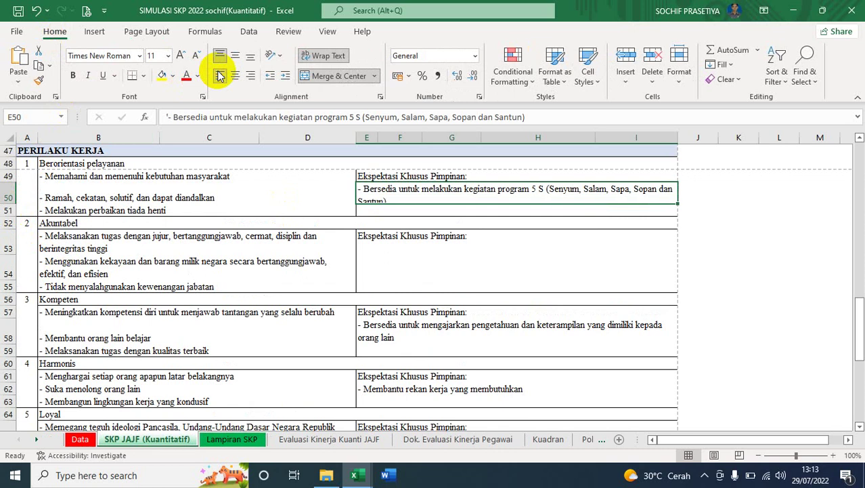
{"action": "left_click_drag", "start_coordinate": [9, 202], "coordinate": [9, 209]}
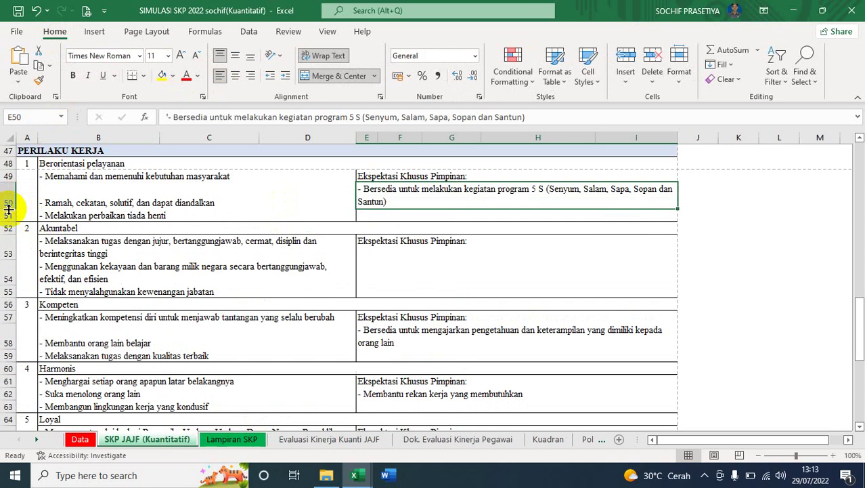
Write "Bersedia melaksanakan tugas dengan sebaik - baiknya" with a leading apostrophe as the Akuntabel expectation in E54
{"action": "left_click", "coordinate": [366, 271]}
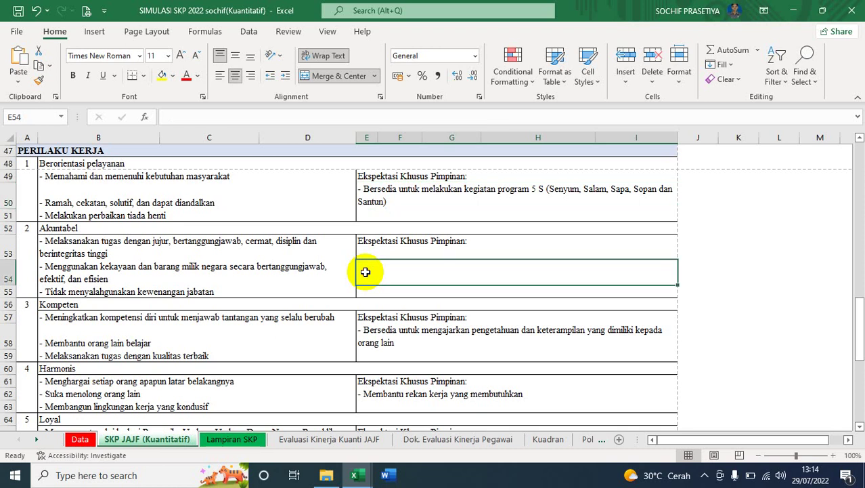
{"action": "type", "text": "'"}
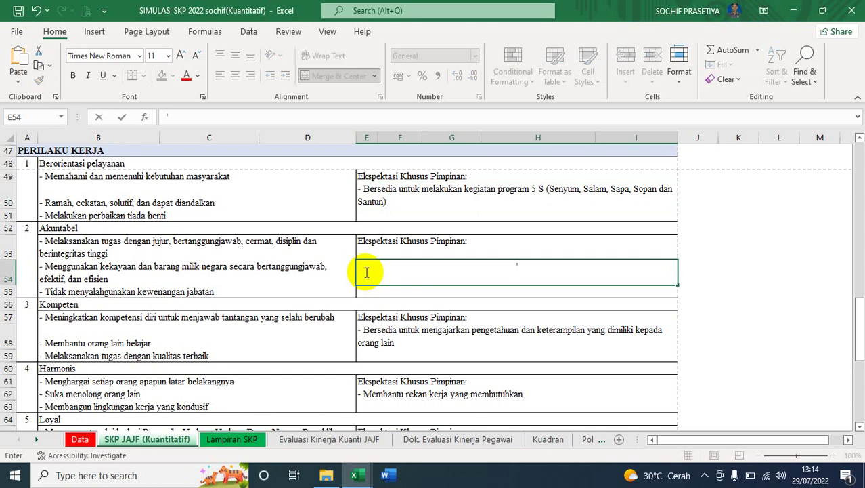
{"action": "type", "text": "Bersedia menjadi"}
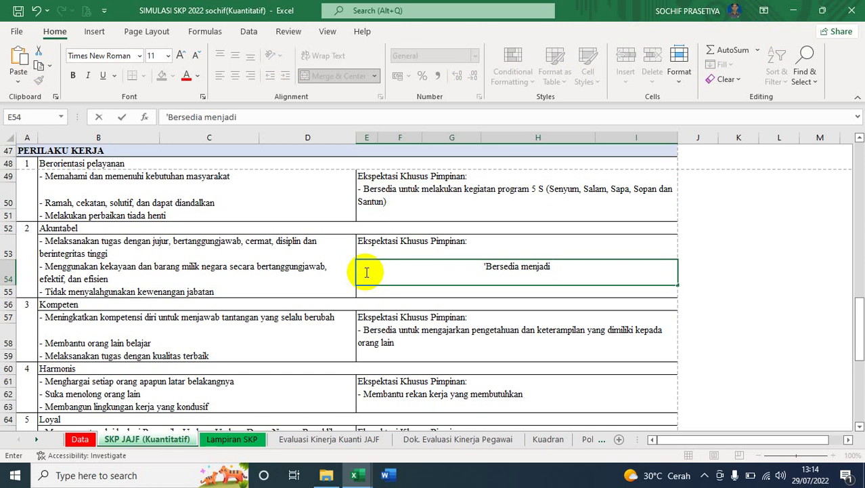
{"action": "key", "text": "BackSpace"}
{"action": "key", "text": "BackSpace"}
{"action": "key", "text": "BackSpace"}
{"action": "key", "text": "BackSpace"}
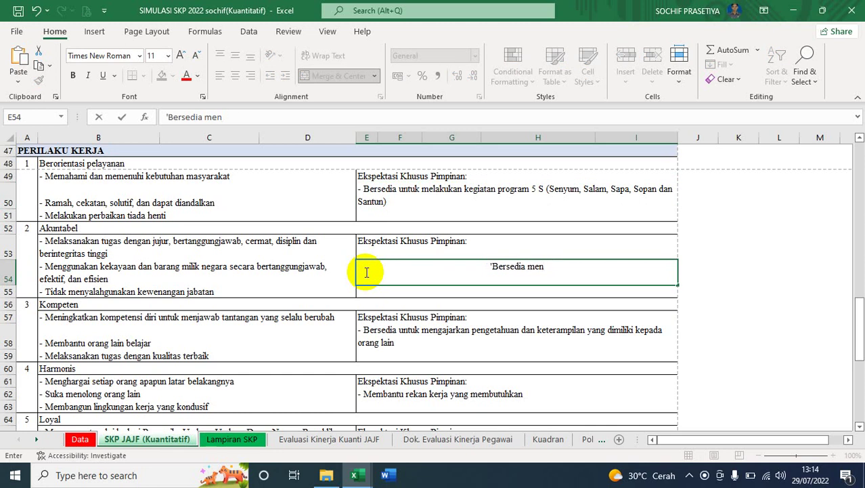
{"action": "key", "text": "BackSpace"}
{"action": "type", "text": "laksanakan"}
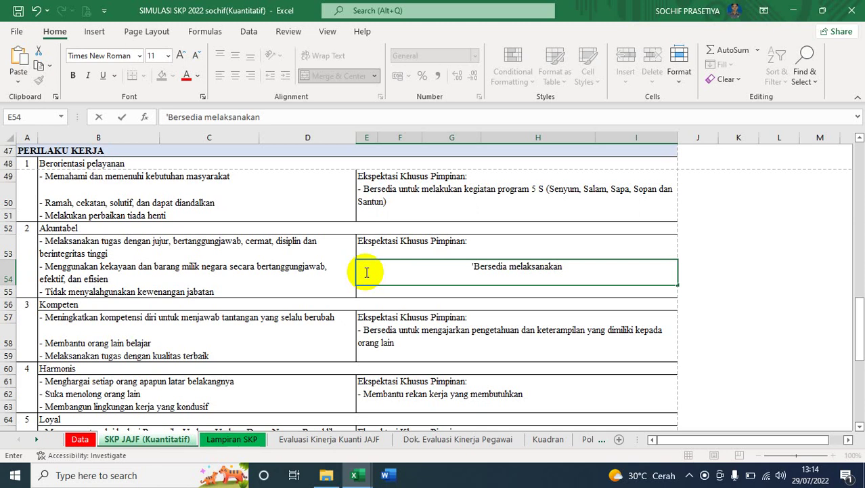
{"action": "type", "text": " tugas dengan"}
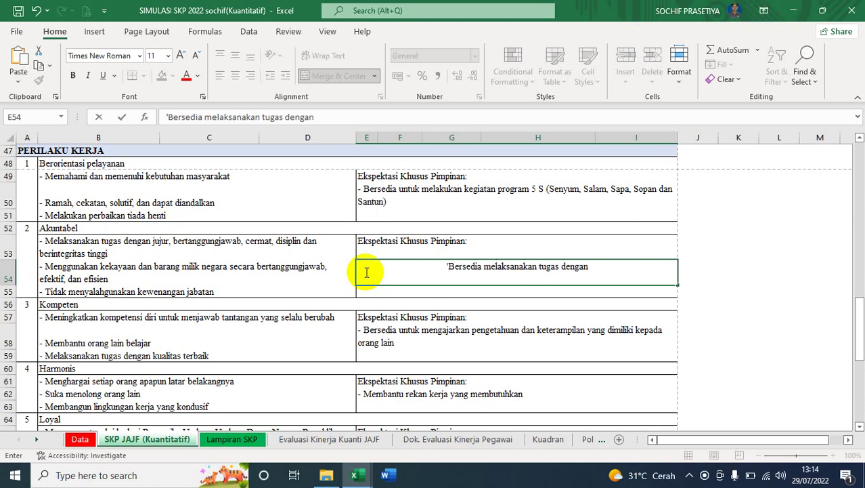
{"action": "type", "text": " sebaik"}
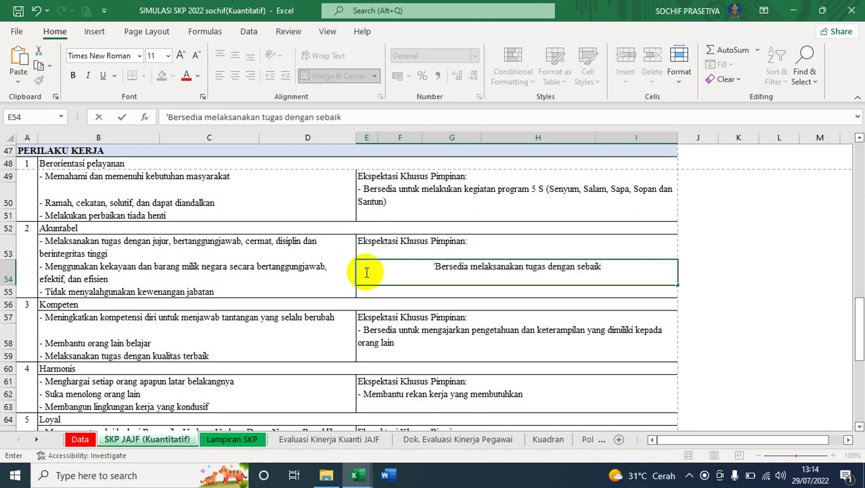
{"action": "type", "text": " - baiknya"}
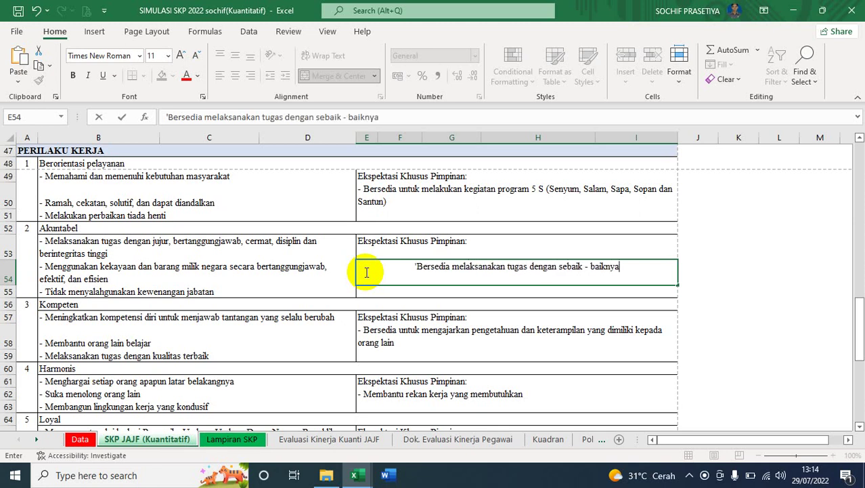
Add a dash before the text of the Akuntabel expectation in E54 and left-align the cell
{"action": "left_click", "coordinate": [170, 118]}
{"action": "type", "text": "-"}
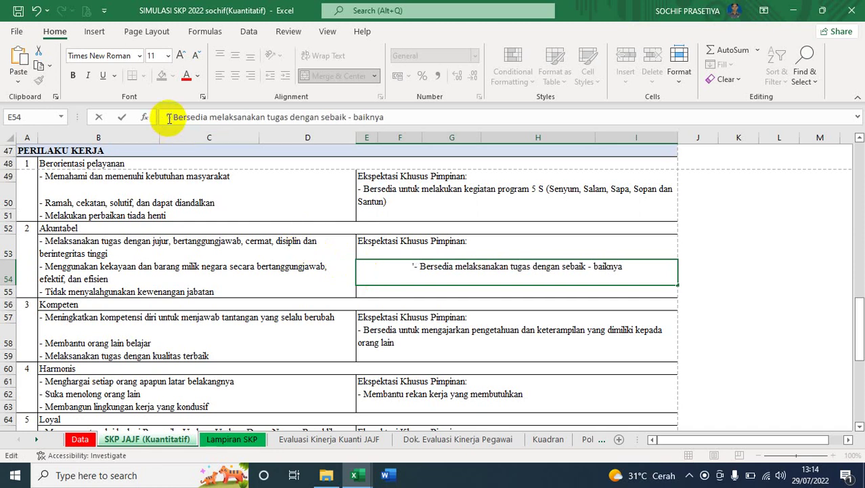
{"action": "key", "text": "Return"}
{"action": "key", "text": "Up"}
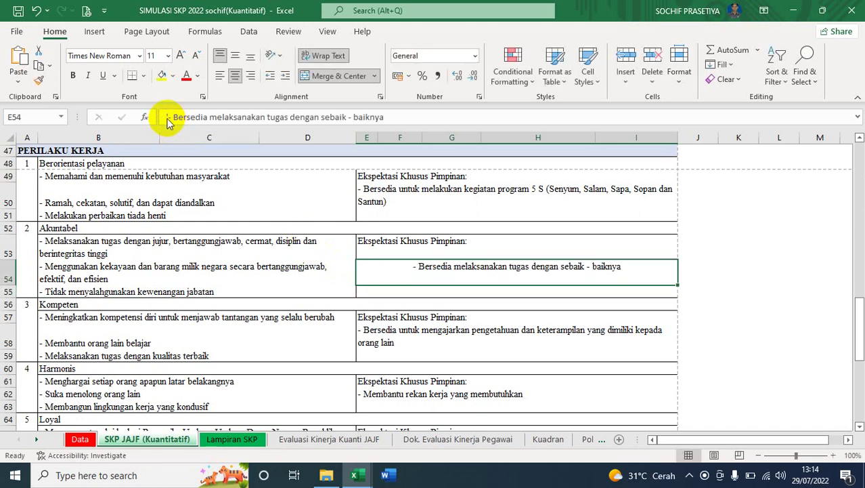
{"action": "left_click", "coordinate": [220, 75]}
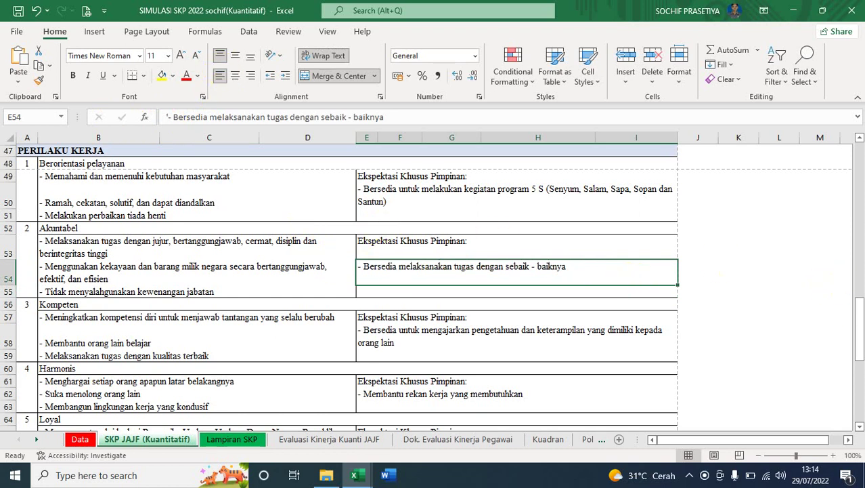
Start the Adaptif expectation in E70 as text, with a leading apostrophe, a dash and "Bersedia me"
{"action": "left_click_drag", "start_coordinate": [859, 300], "coordinate": [857, 352]}
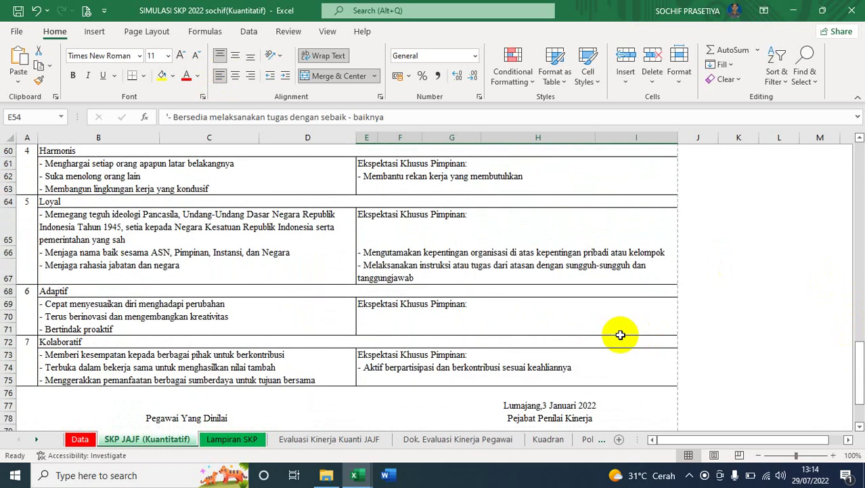
{"action": "left_click", "coordinate": [466, 319]}
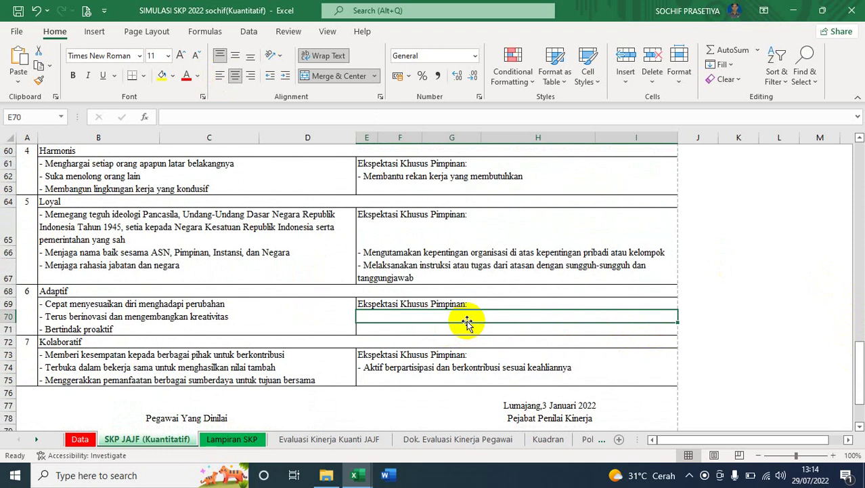
{"action": "type", "text": "'"}
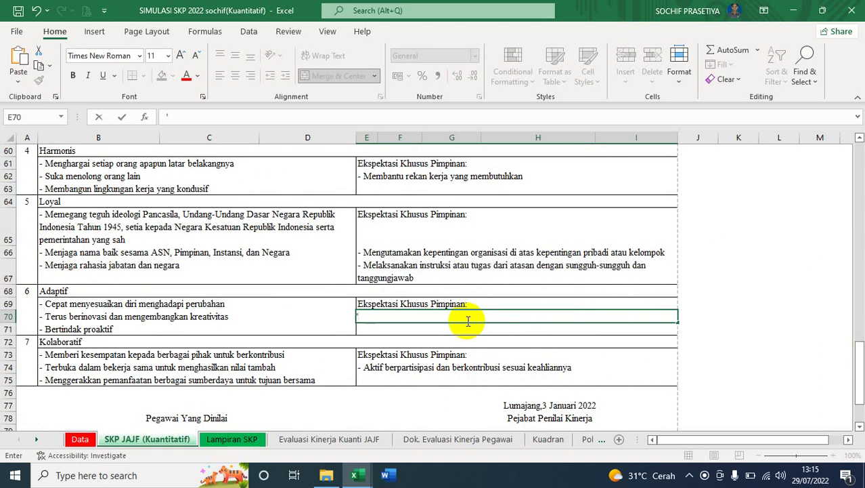
{"action": "type", "text": "- Bersedia me"}
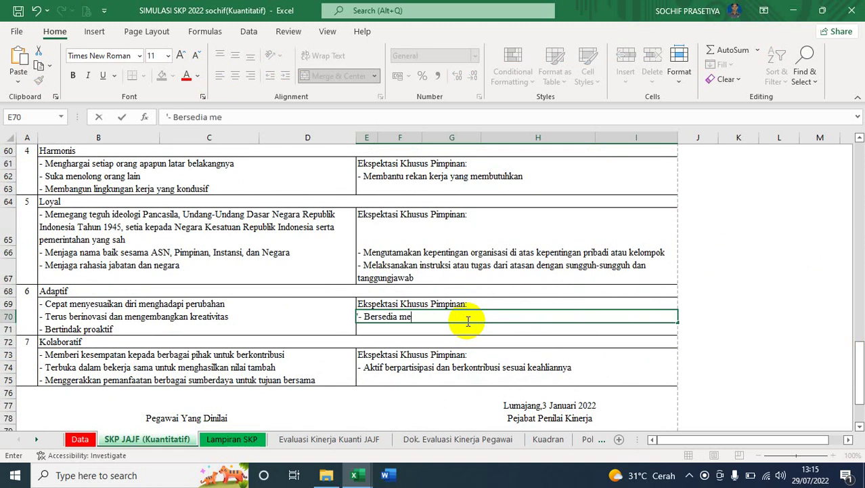
{"action": "type", "text": "njadi guru"}
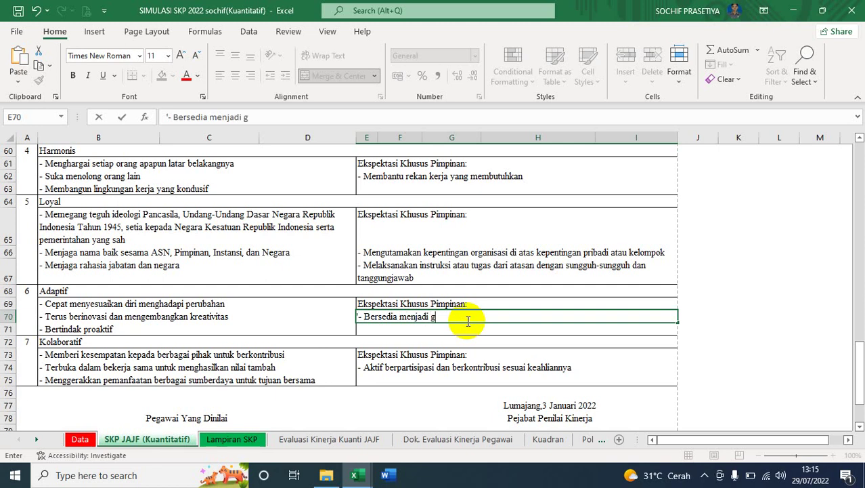
{"action": "key", "text": "BackSpace"}
{"action": "key", "text": "BackSpace"}
{"action": "key", "text": "BackSpace"}
{"action": "key", "text": "BackSpace"}
{"action": "key", "text": "BackSpace"}
{"action": "key", "text": "BackSpace"}
{"action": "key", "text": "BackSpace"}
{"action": "key", "text": "BackSpace"}
{"action": "key", "text": "BackSpace"}
{"action": "key", "text": "BackSpace"}
{"action": "key", "text": "BackSpace"}
{"action": "key", "text": "BackSpace"}
{"action": "key", "text": "BackSpace"}
{"action": "key", "text": "BackSpace"}
{"action": "key", "text": "BackSpace"}
{"action": "key", "text": "BackSpace"}
{"action": "key", "text": "BackSpace"}
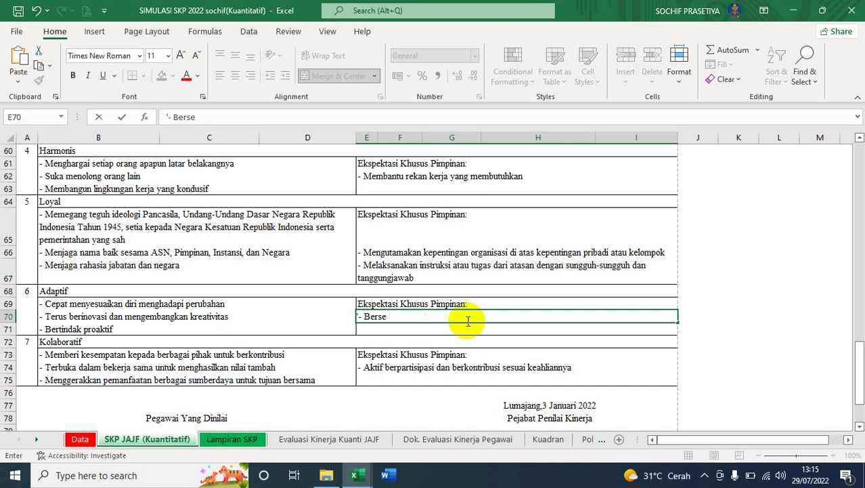
{"action": "key", "text": "BackSpace"}
{"action": "key", "text": "BackSpace"}
{"action": "key", "text": "BackSpace"}
Write "Selalu beriovasi dan mengembangakan kreativitas dalam pembelajaran" after the dash as the Adaptif expectation in E70
{"action": "type", "text": "Selalu beri"}
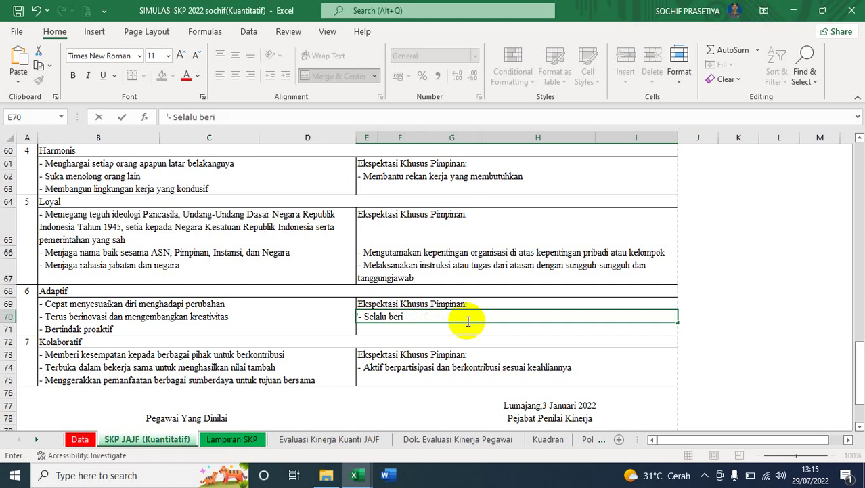
{"action": "type", "text": "ovasi dan "}
{"action": "type", "text": "ber"}
{"action": "key", "text": "BackSpace"}
{"action": "key", "text": "BackSpace"}
{"action": "key", "text": "BackSpace"}
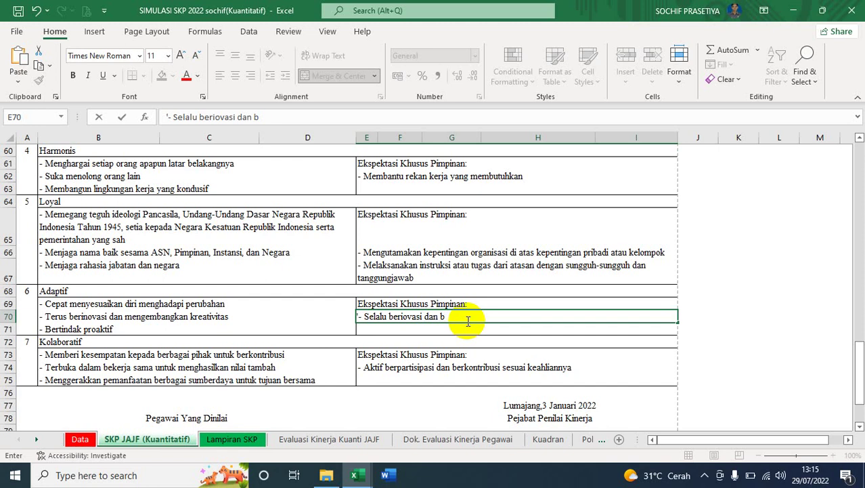
{"action": "type", "text": "mengembangak"}
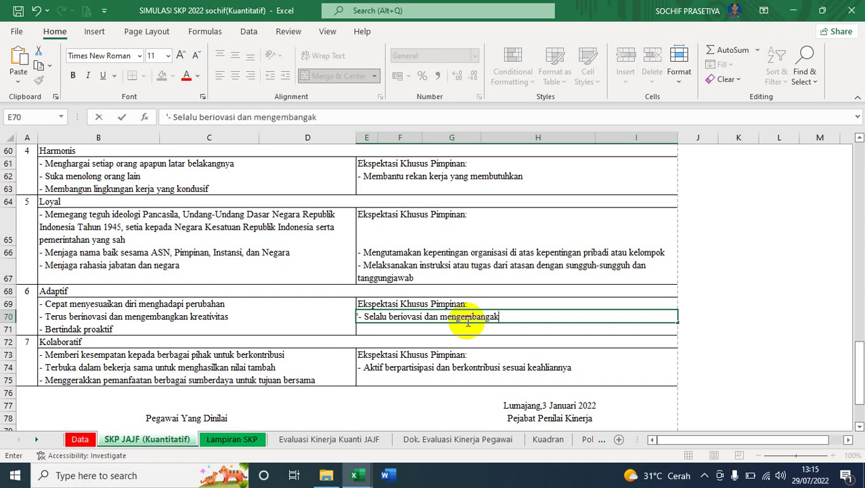
{"action": "type", "text": "an kreativi"}
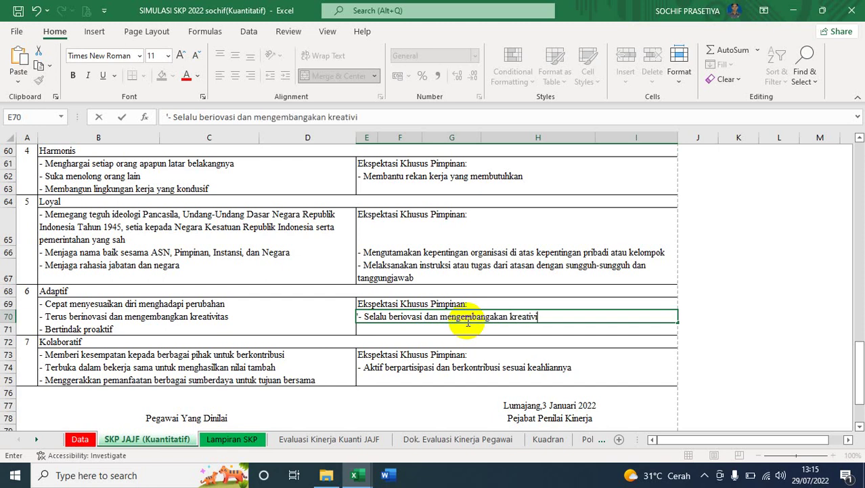
{"action": "type", "text": "tas dalam pembe"}
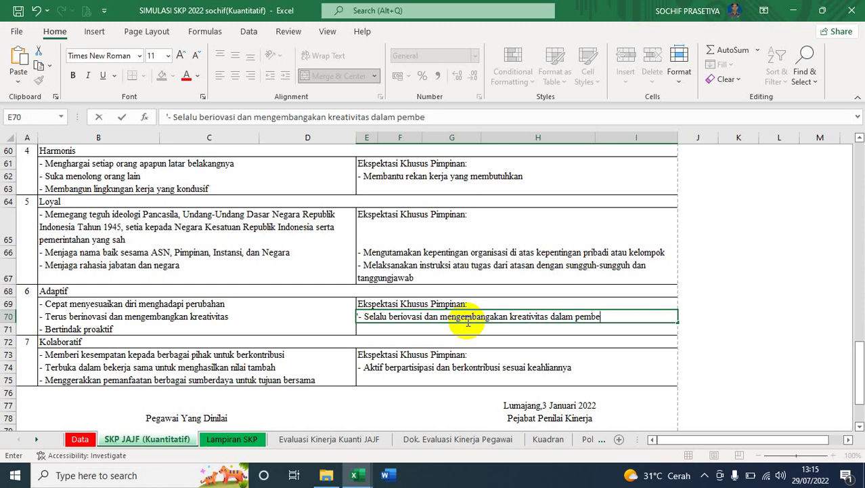
{"action": "type", "text": "lajaran"}
{"action": "left_click", "coordinate": [766, 328]}
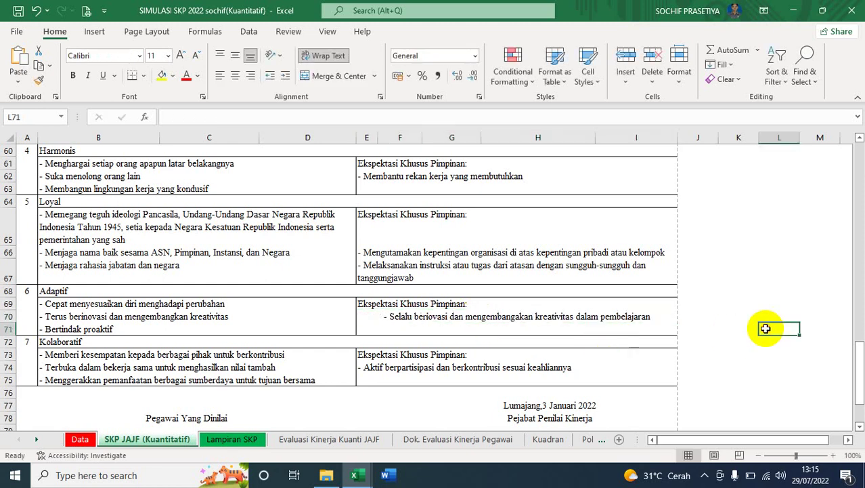
Review the PERILAKU KERJA expectations and signature block in SKP JAJF (Kuantitatif), together with the resource, accountability and consequence sections in Lampiran SKP
{"action": "scroll", "coordinate": [860, 379], "scroll_direction": "down", "scroll_amount": 2}
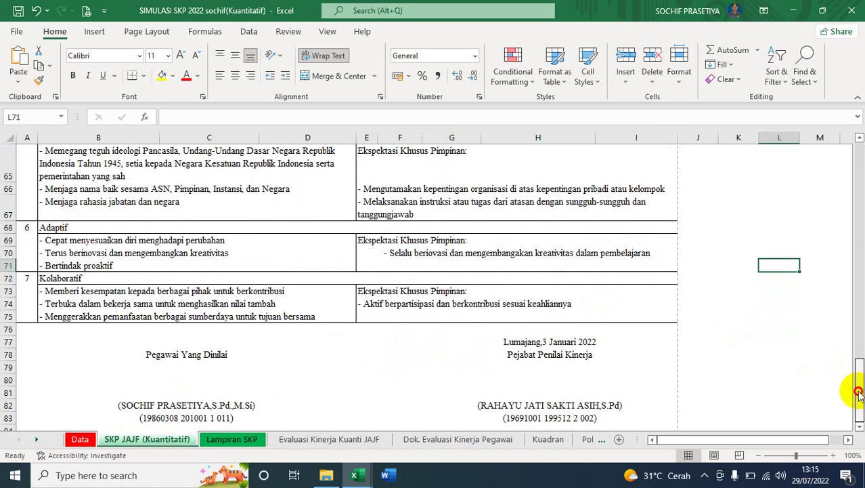
{"action": "left_click", "coordinate": [242, 443]}
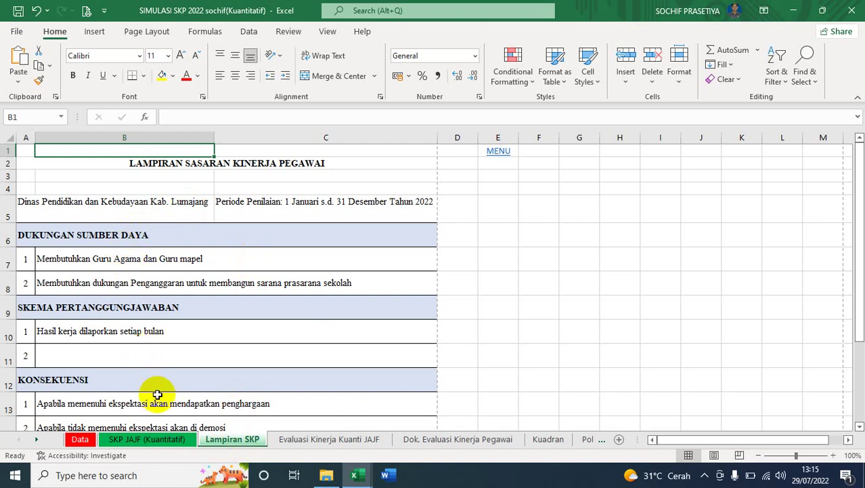
{"action": "left_click", "coordinate": [163, 437]}
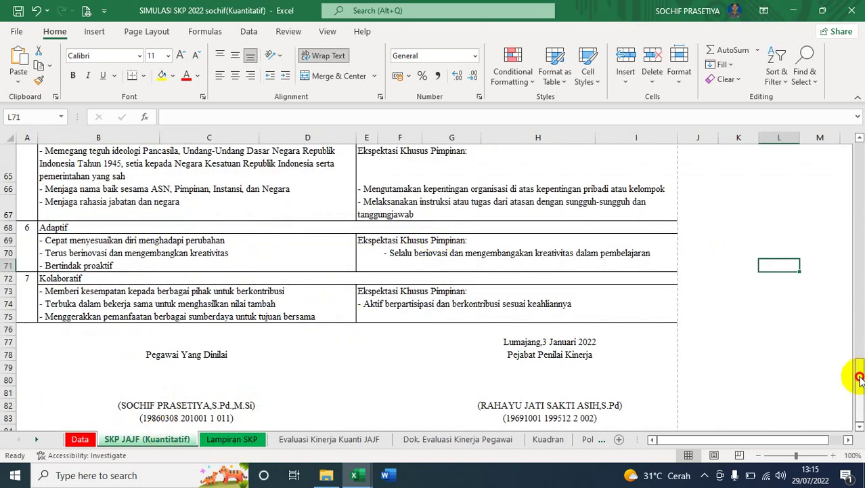
{"action": "left_click_drag", "start_coordinate": [861, 373], "coordinate": [861, 307]}
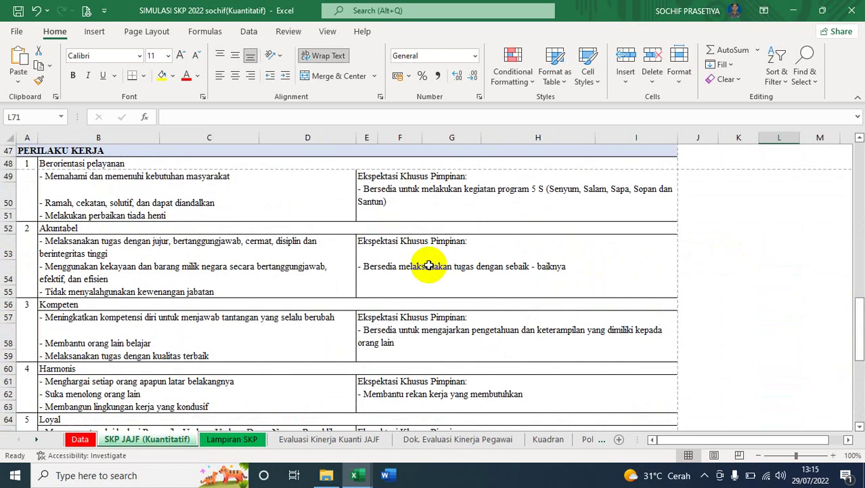
{"action": "left_click", "coordinate": [218, 440]}
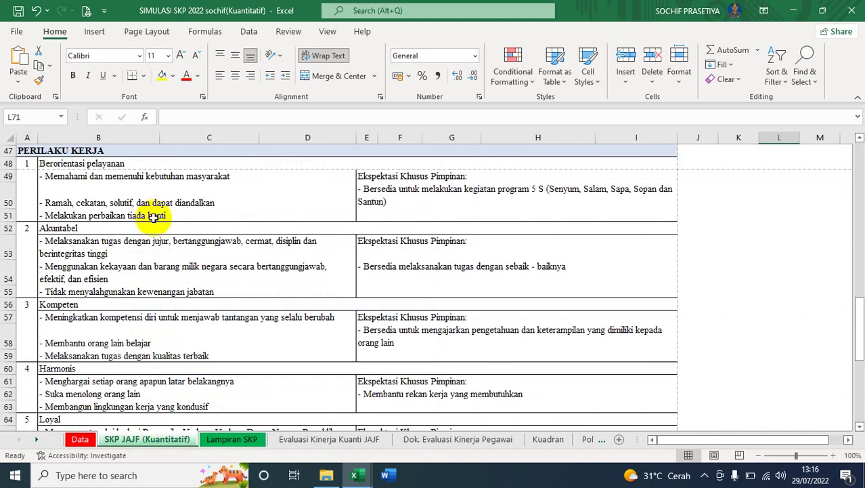
{"action": "left_click", "coordinate": [214, 438]}
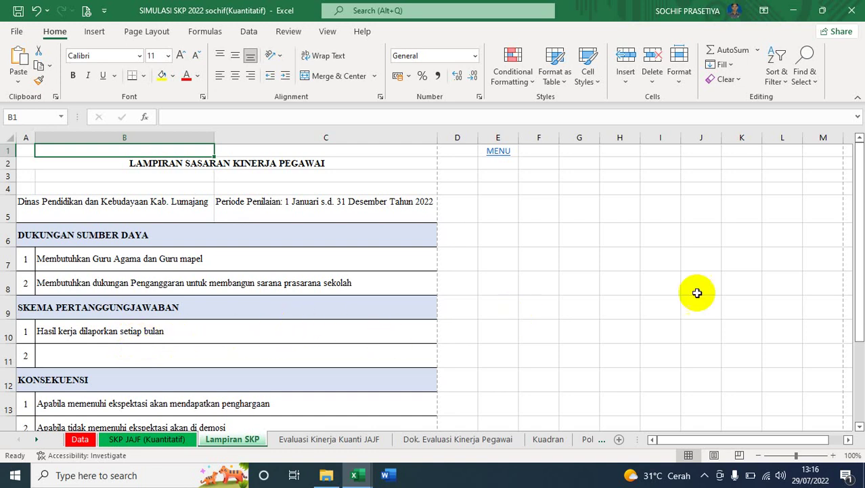
{"action": "left_click_drag", "start_coordinate": [853, 292], "coordinate": [861, 329]}
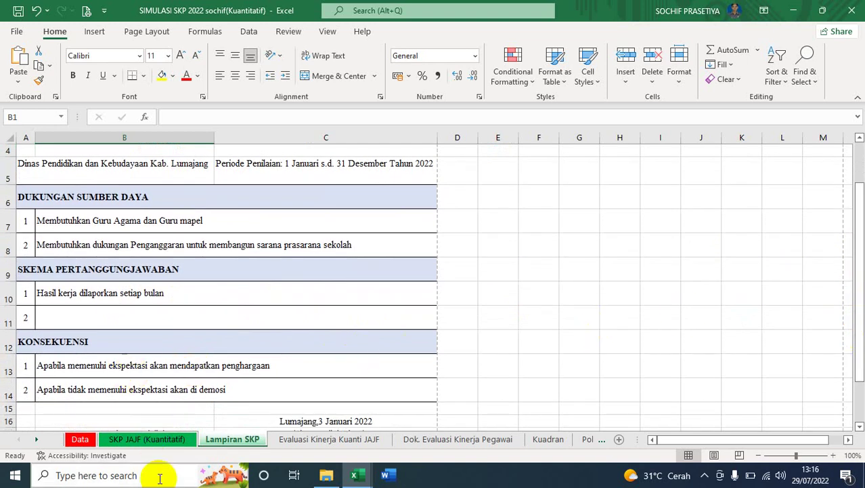
{"action": "double_click", "coordinate": [162, 439]}
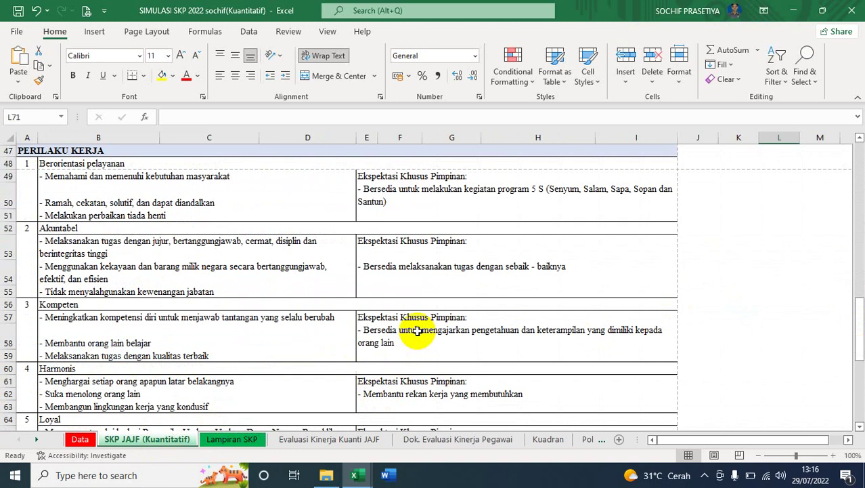
{"action": "left_click", "coordinate": [234, 440]}
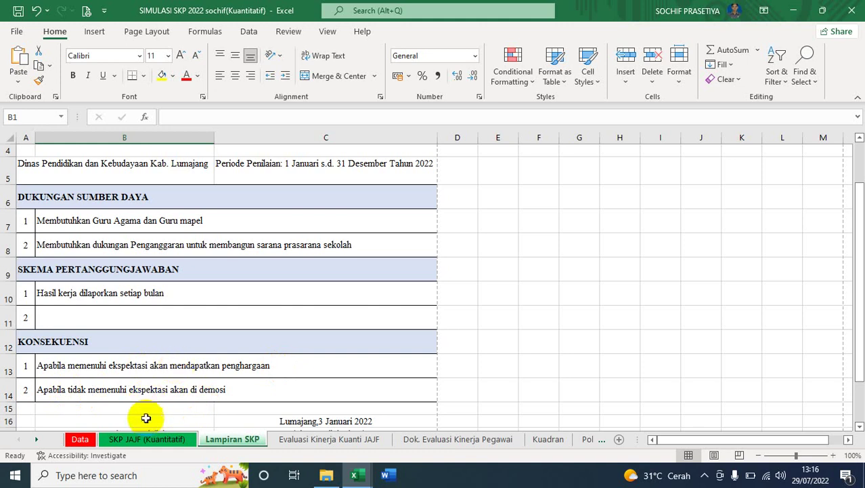
{"action": "left_click", "coordinate": [144, 440]}
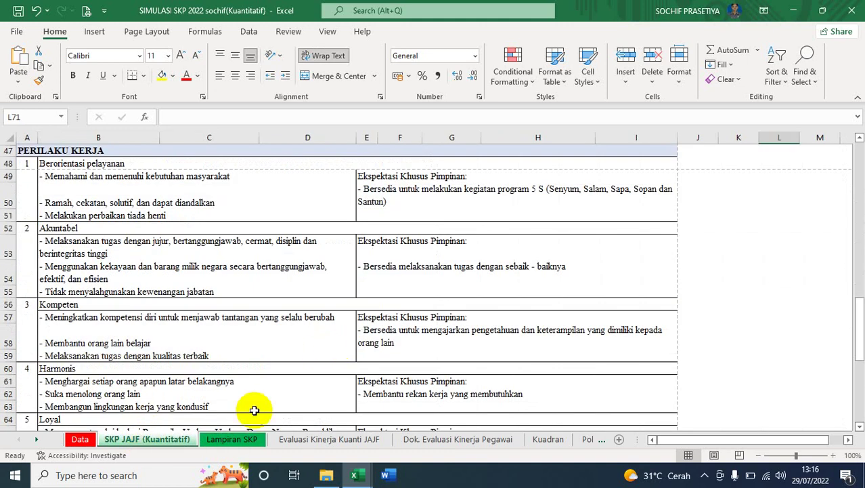
{"action": "left_click", "coordinate": [232, 440]}
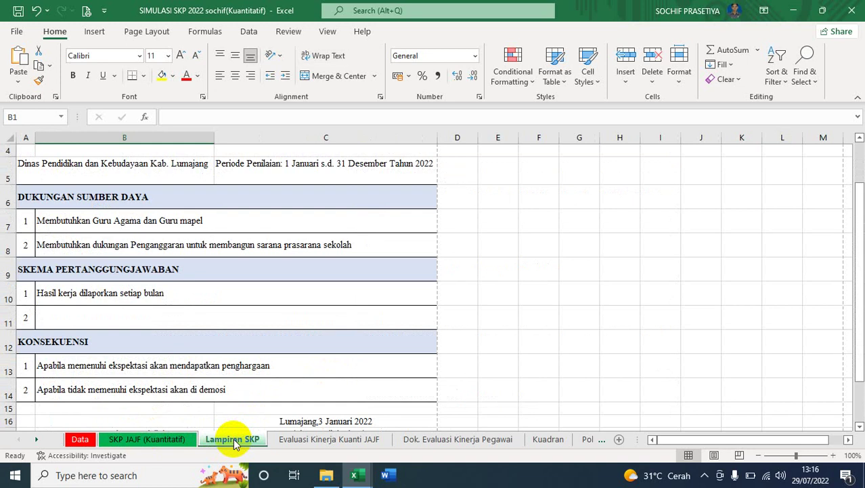
{"action": "left_click", "coordinate": [169, 439]}
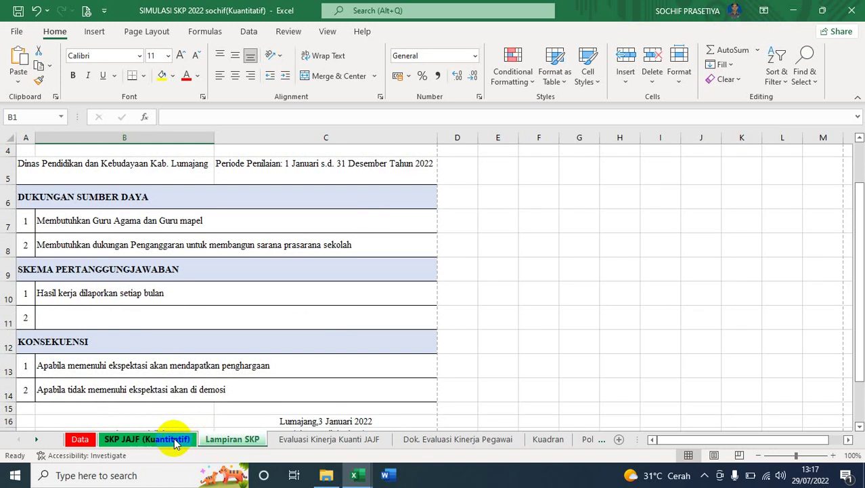
{"action": "left_click", "coordinate": [212, 442]}
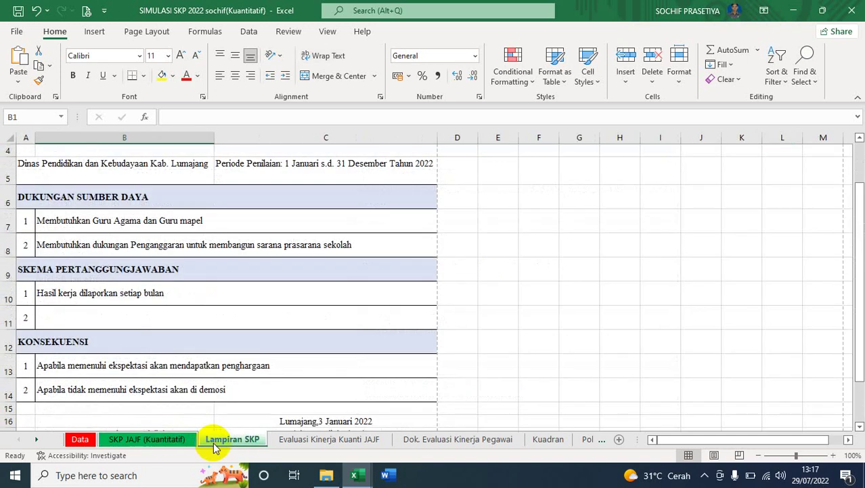
{"action": "left_click", "coordinate": [274, 409]}
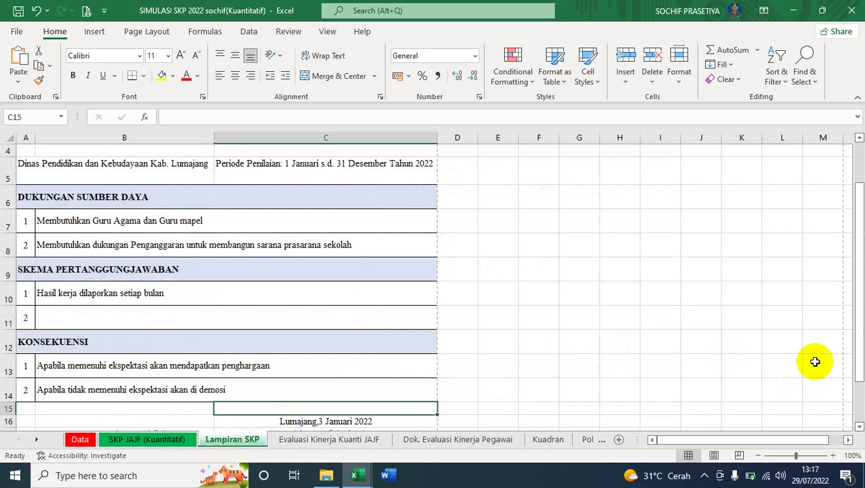
{"action": "left_click", "coordinate": [705, 475]}
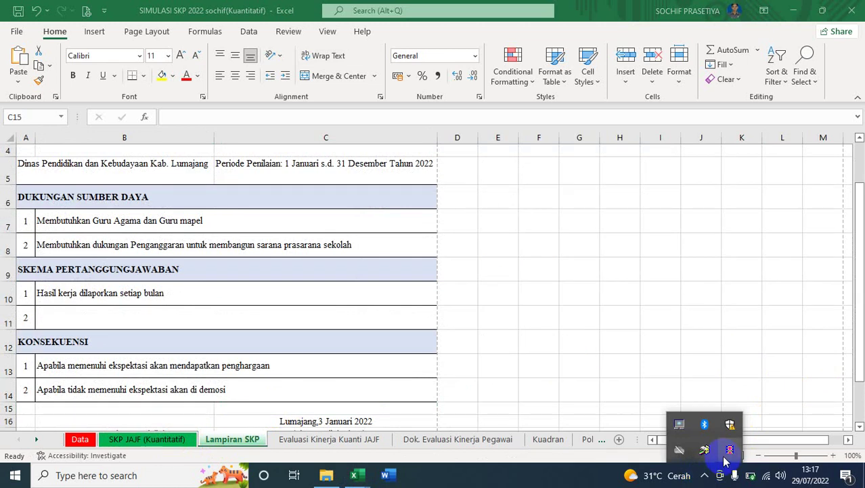